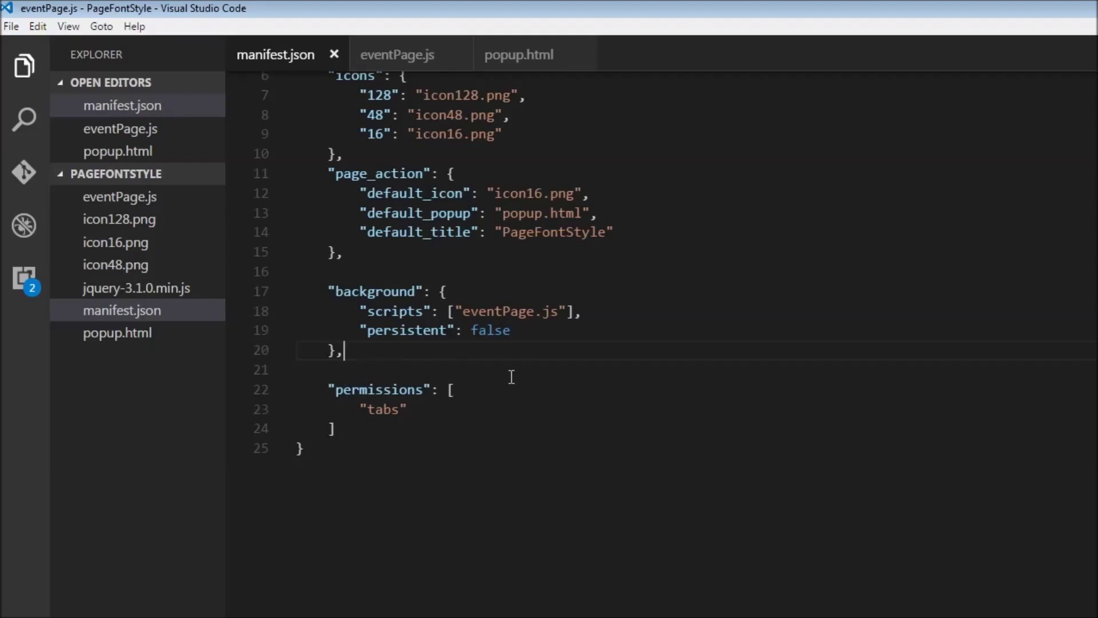
Add a "content_scripts" list after the background block with one entry holding a "matches" key.
key(Return)
key(Return)
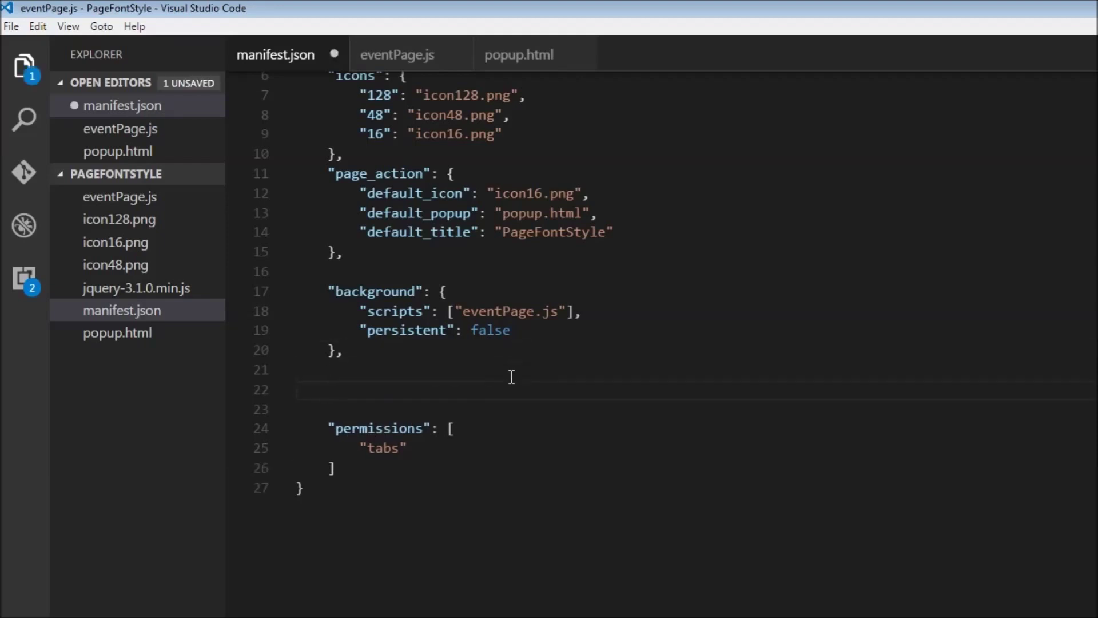
text("content)
text(_scripts)
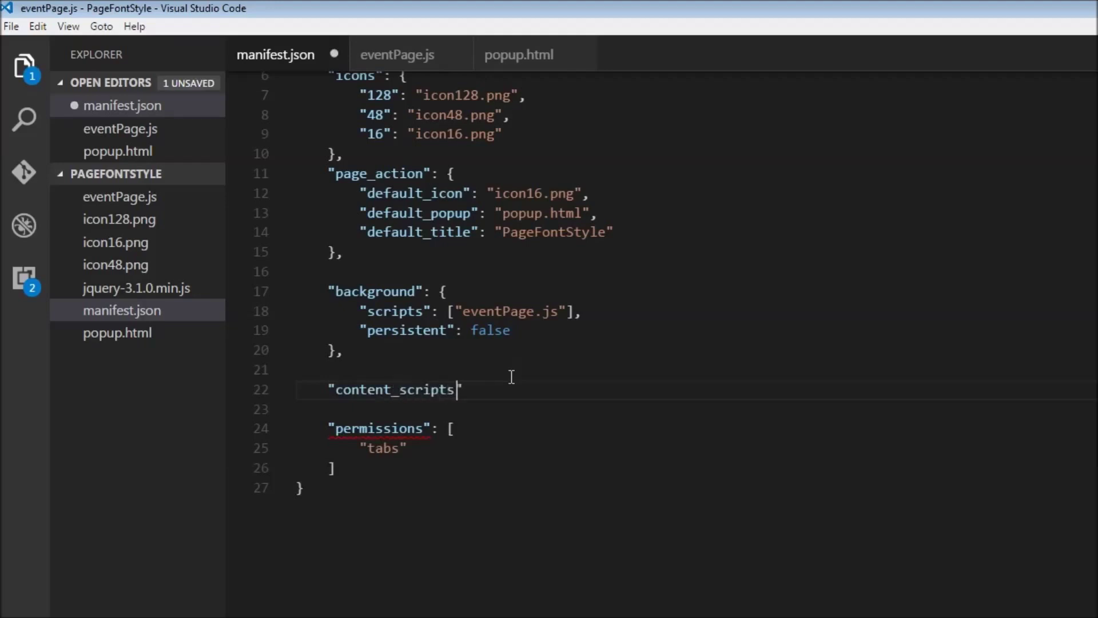
key(Right)
text(: [)
key(Return)
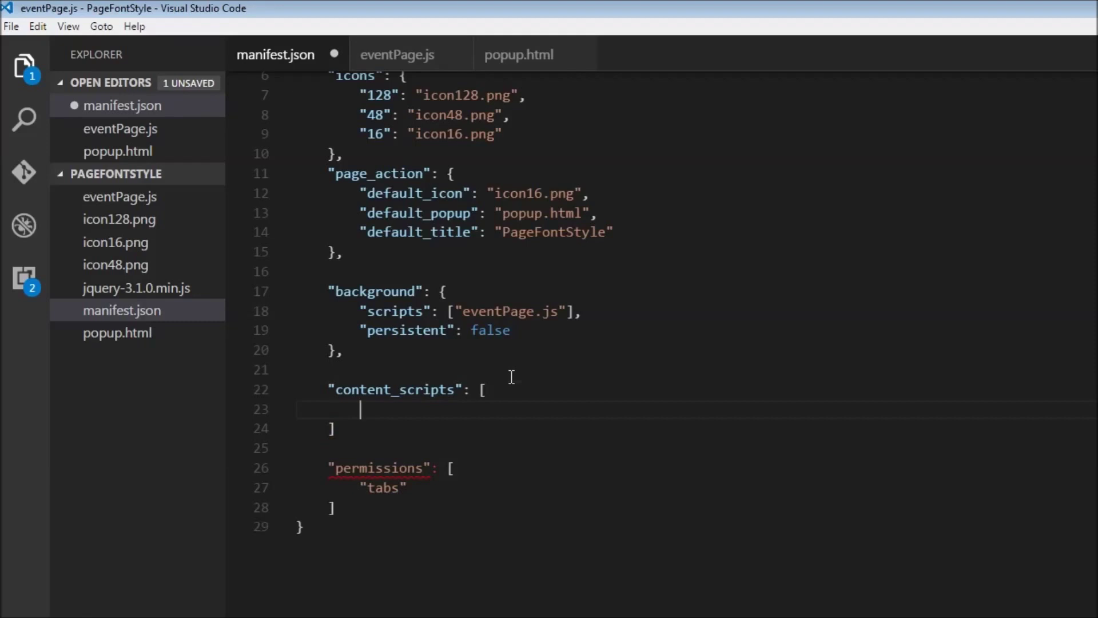
text({)
key(Return)
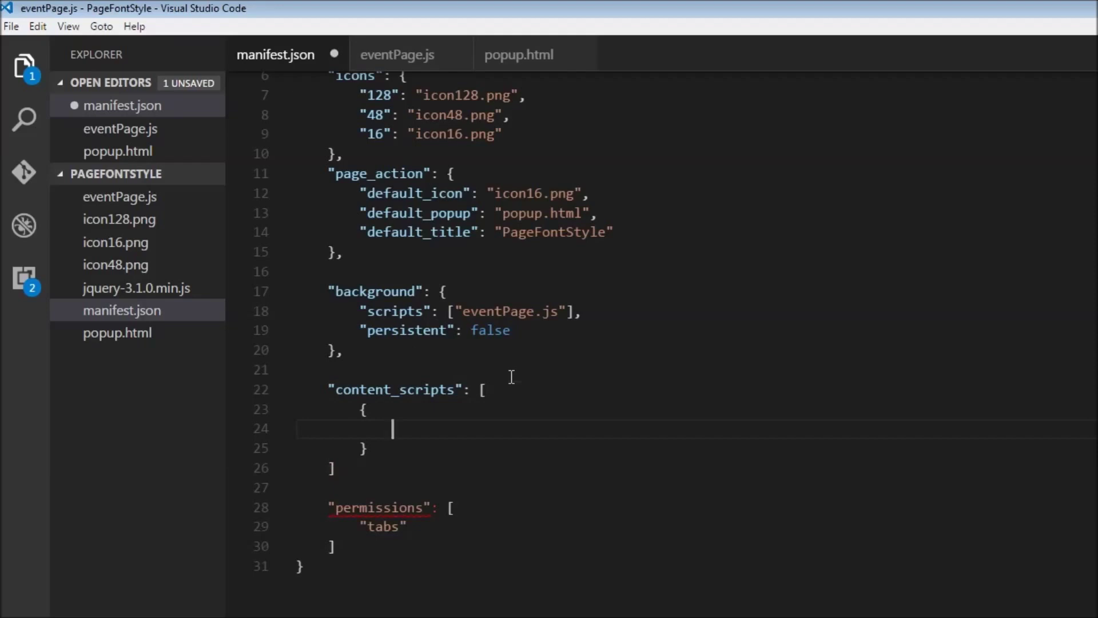
text("matches":)
text( [")
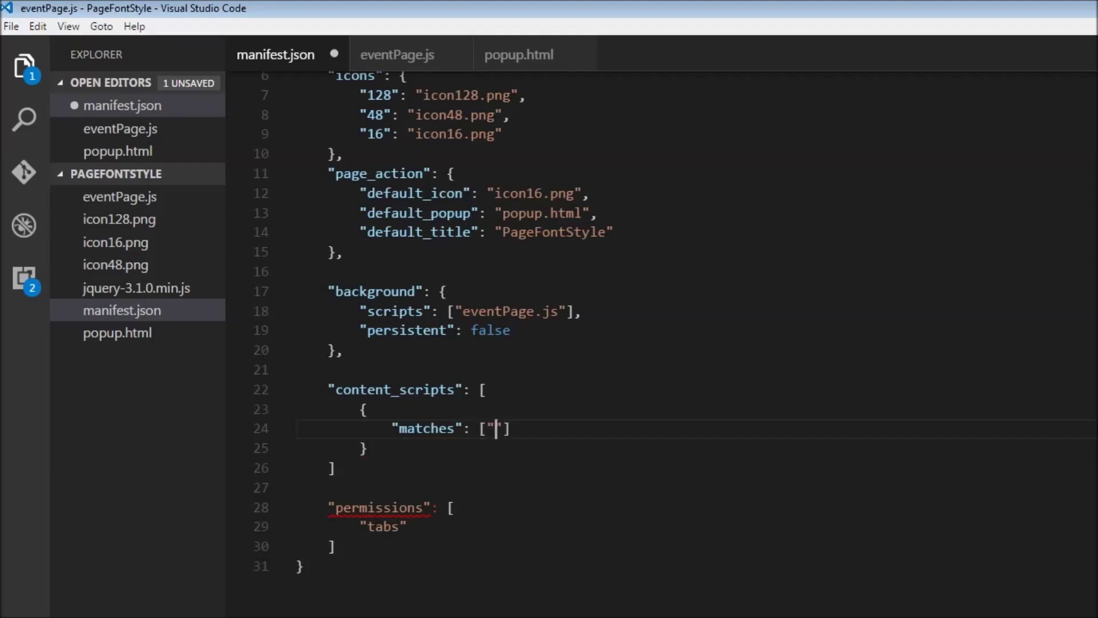
Copy the developer.chrome.com address from the Manifest File Format page and return to manifest.json.
key(alt+Tab)
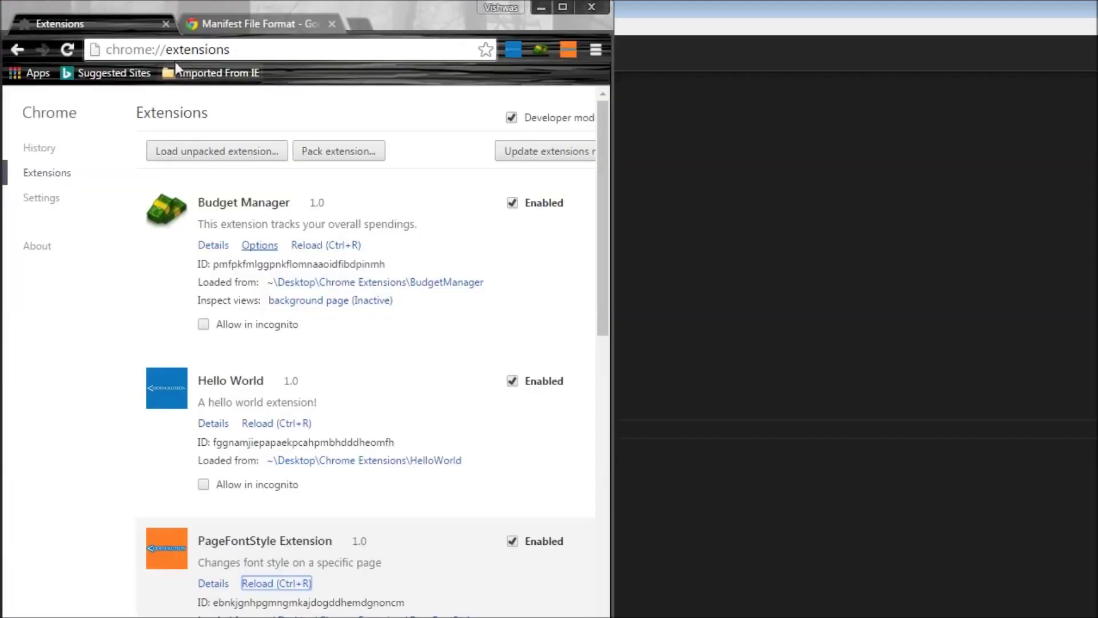
click(218, 23)
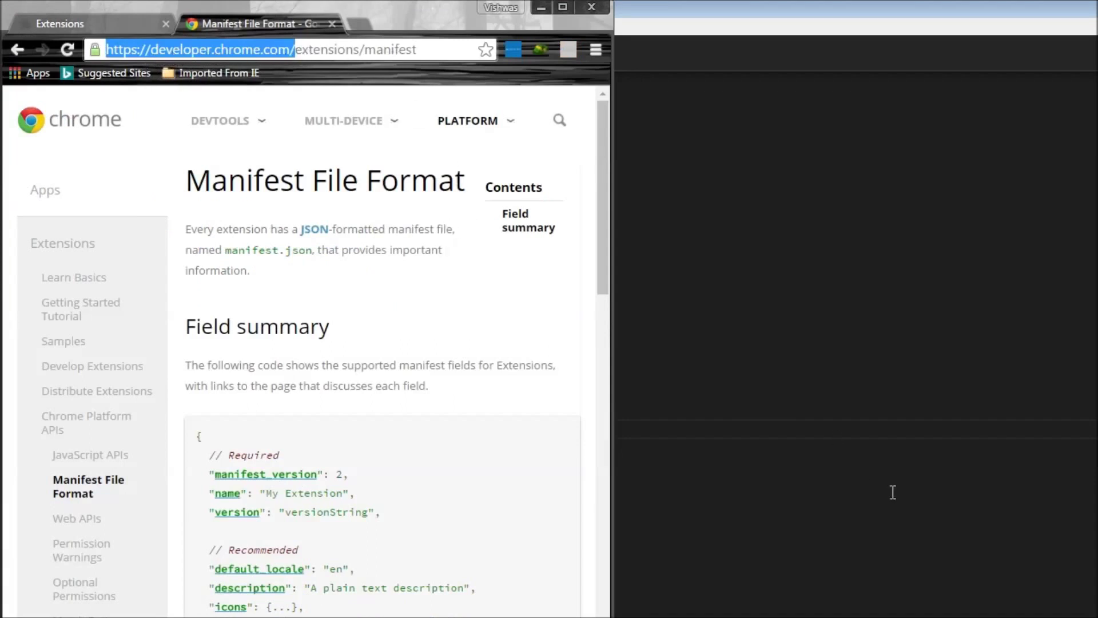
click(892, 493)
Set matches to the developer.chrome.com/* URL and save the manifest.
click(494, 427)
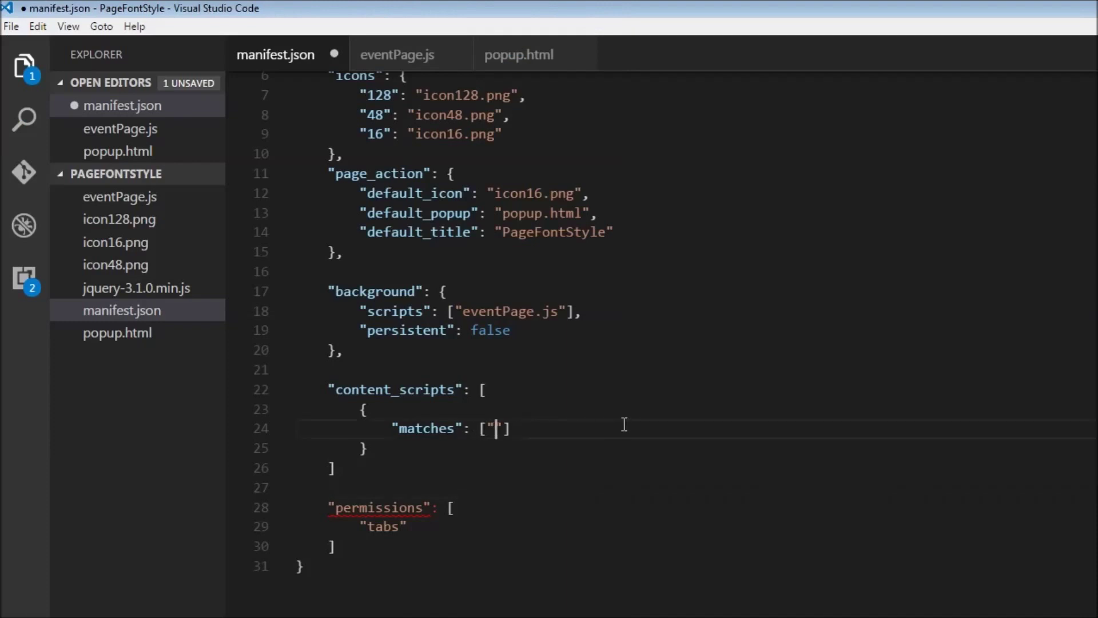
text(https://developer.chrome.com/)
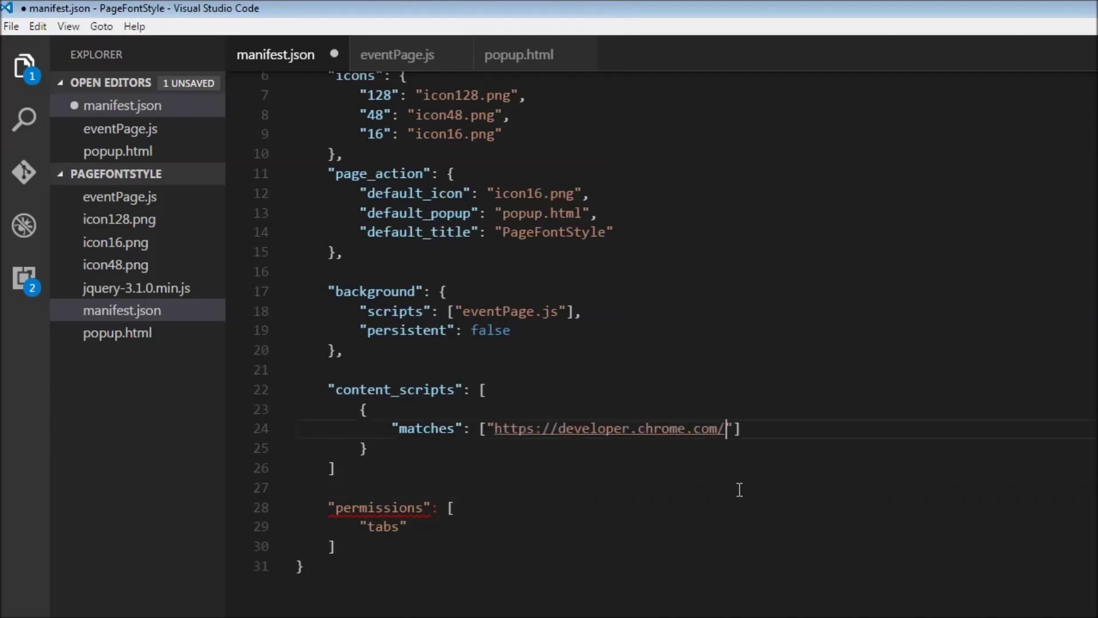
text(*)
key(ctrl+s)
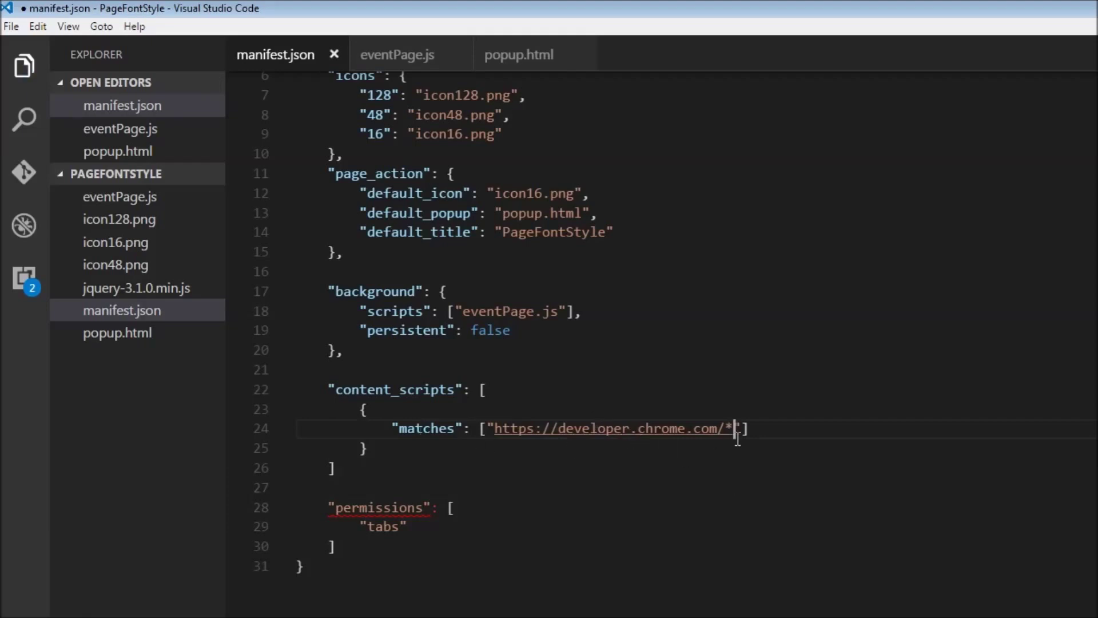
Add a "js" list with content.js and jquery-3.1.0.min.js to the content_scripts entry and save.
click(792, 434)
text(,)
key(Return)
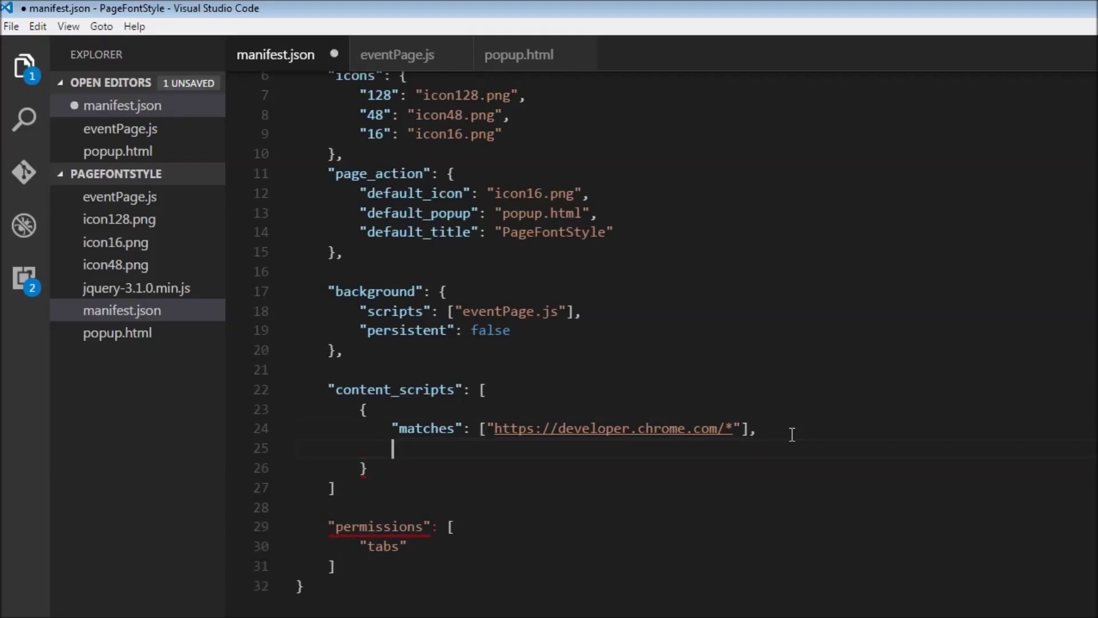
text("js":)
text( [)
text("content.)
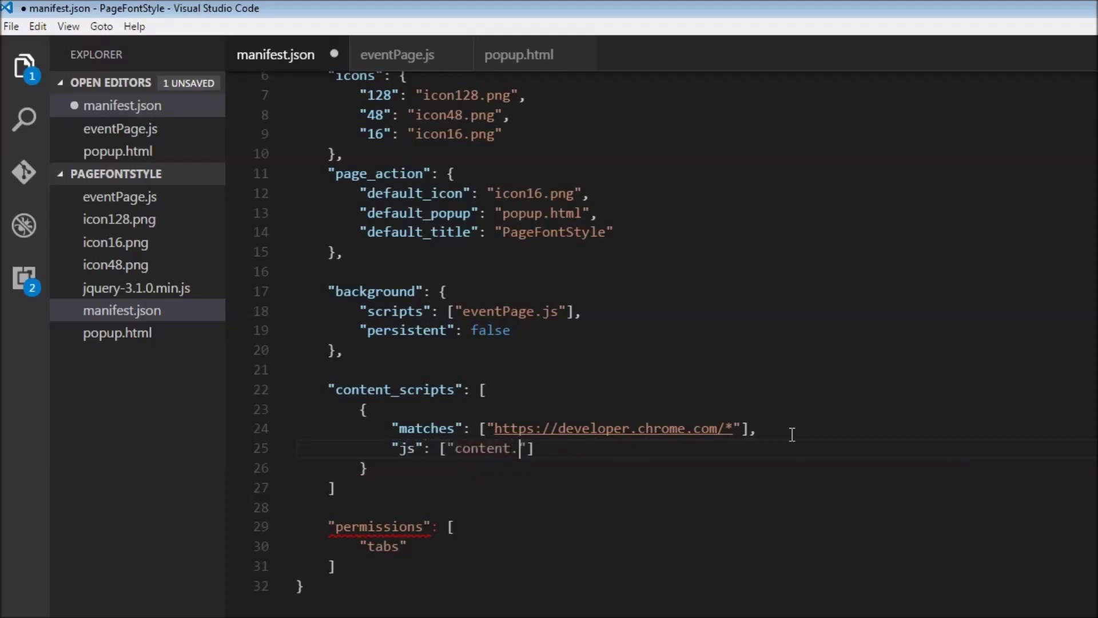
text(js)
key(Right)
text(, ")
text(jquery)
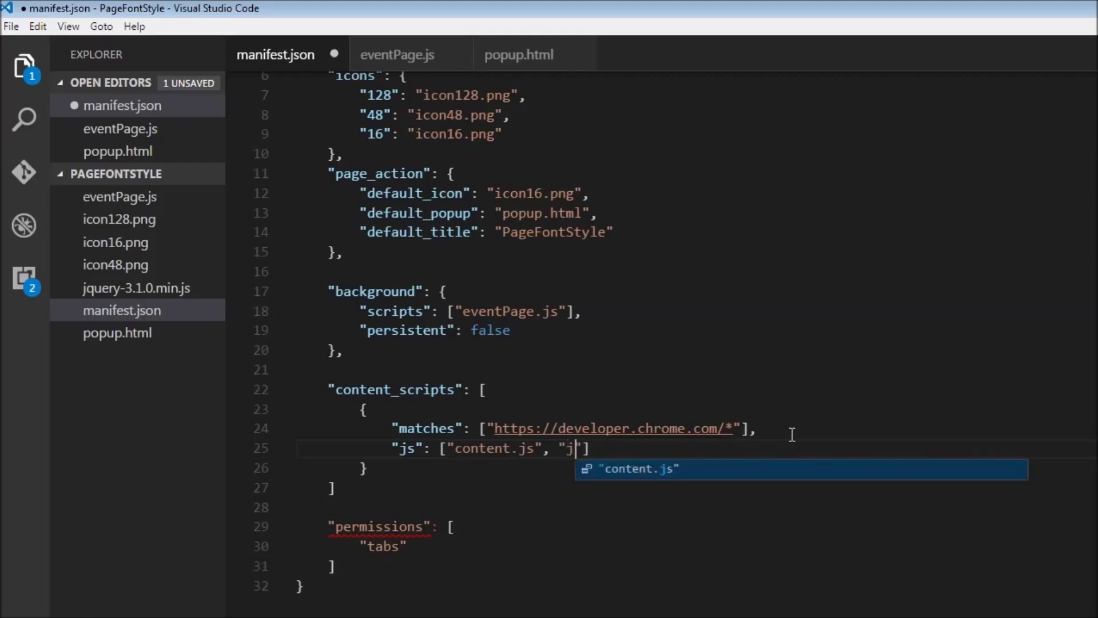
text(-)
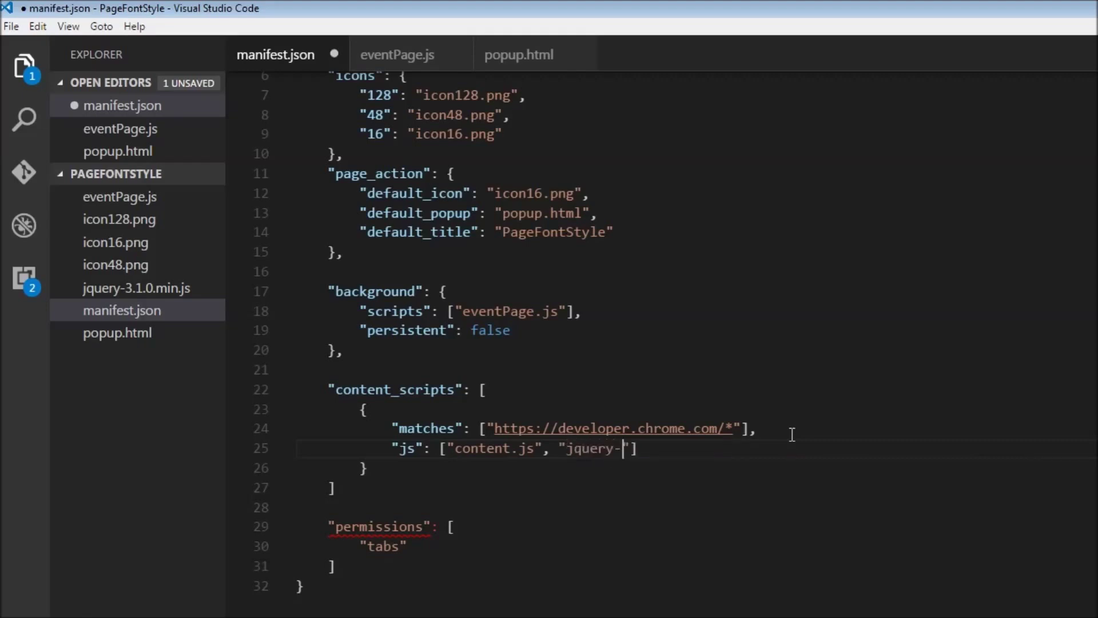
text(3)
text(.1.0)
text(.min.js)
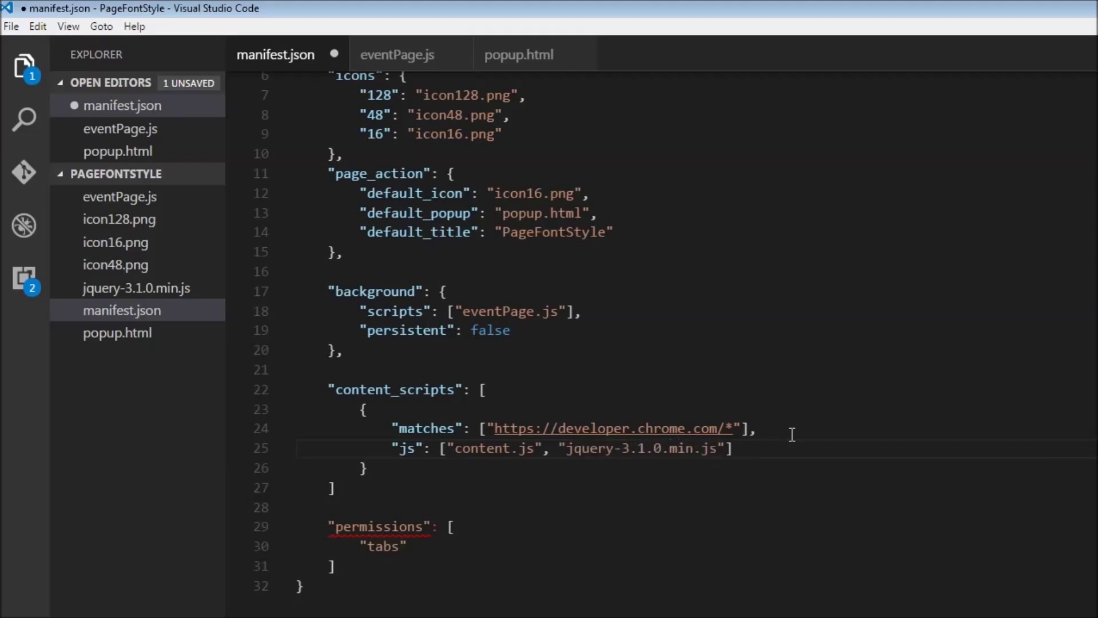
key(ctrl+s)
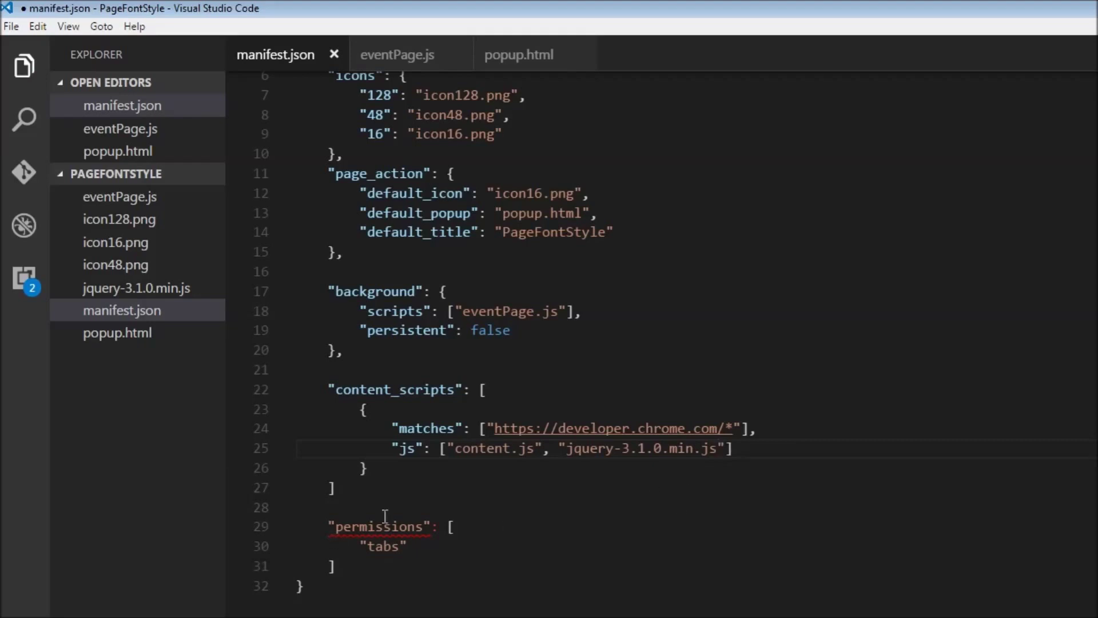
Add the developer.chrome.com URL to permissions after tabs and save the manifest.
click(375, 490)
text(,)
click(448, 550)
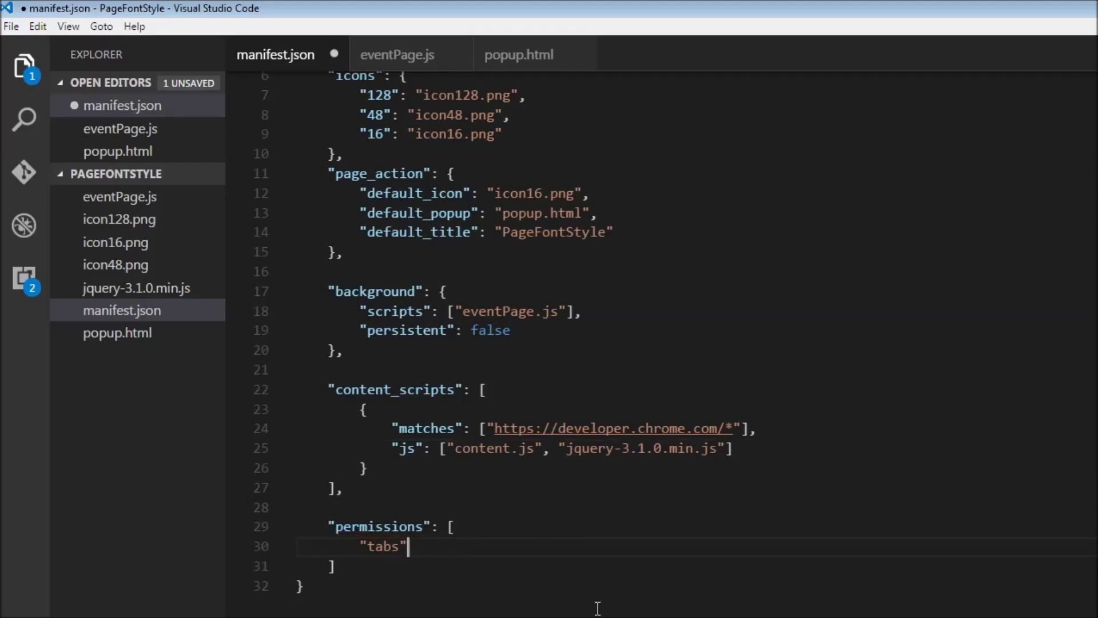
text(,)
key(Return)
text(")
drag(495, 428, 733, 428)
key(ctrl+c)
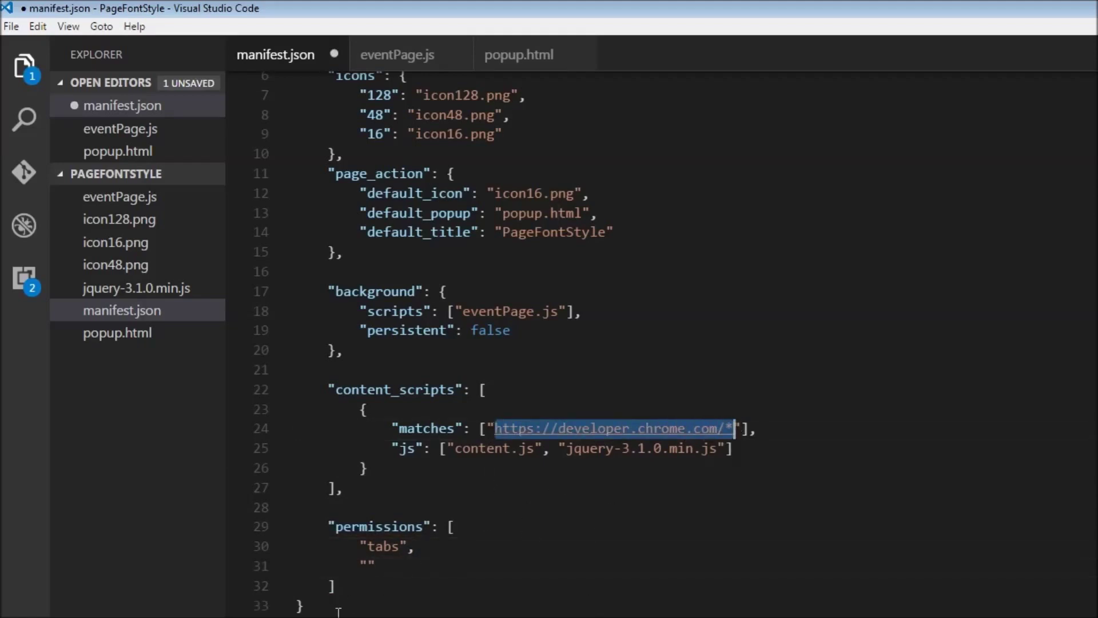
click(371, 565)
key(ctrl+v)
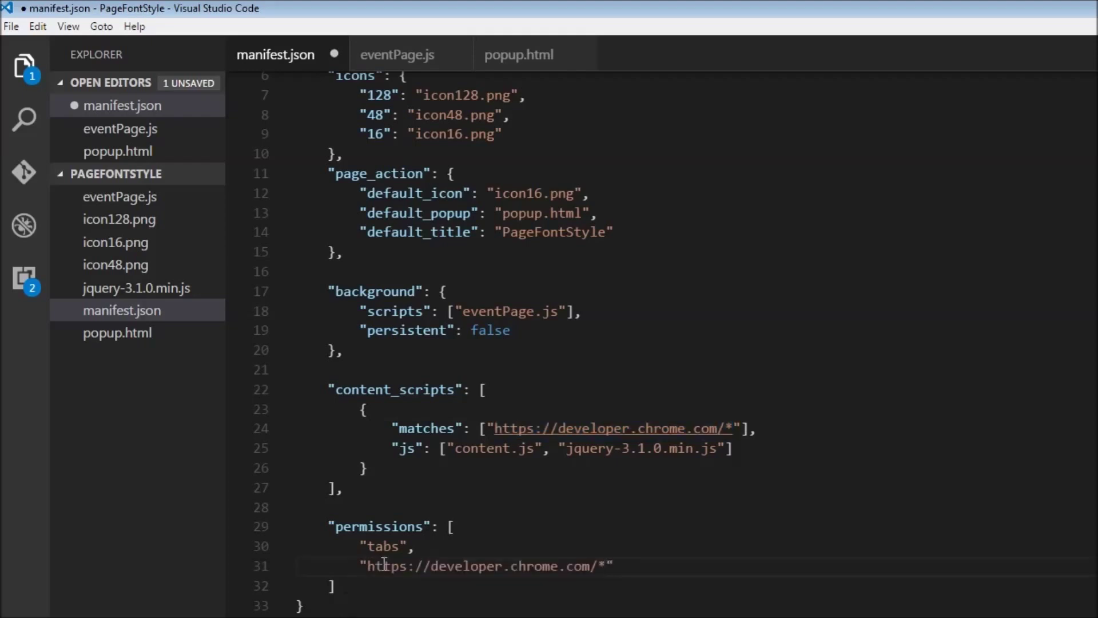
key(ctrl+s)
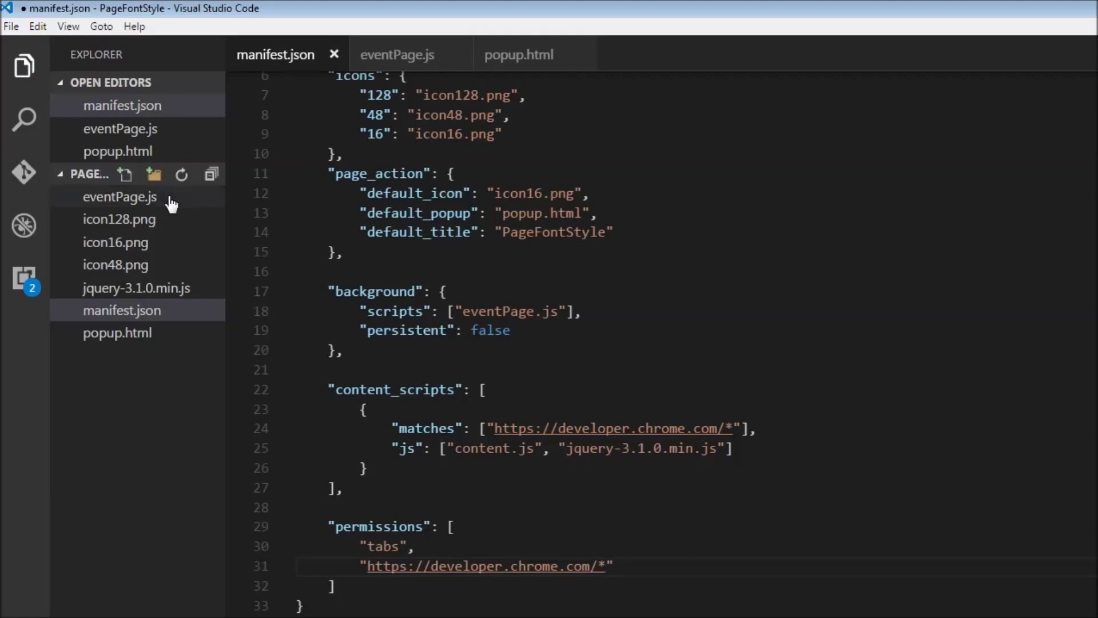
Create a new empty content.js file in the PageFontStyle project and go back to manifest.json.
click(126, 175)
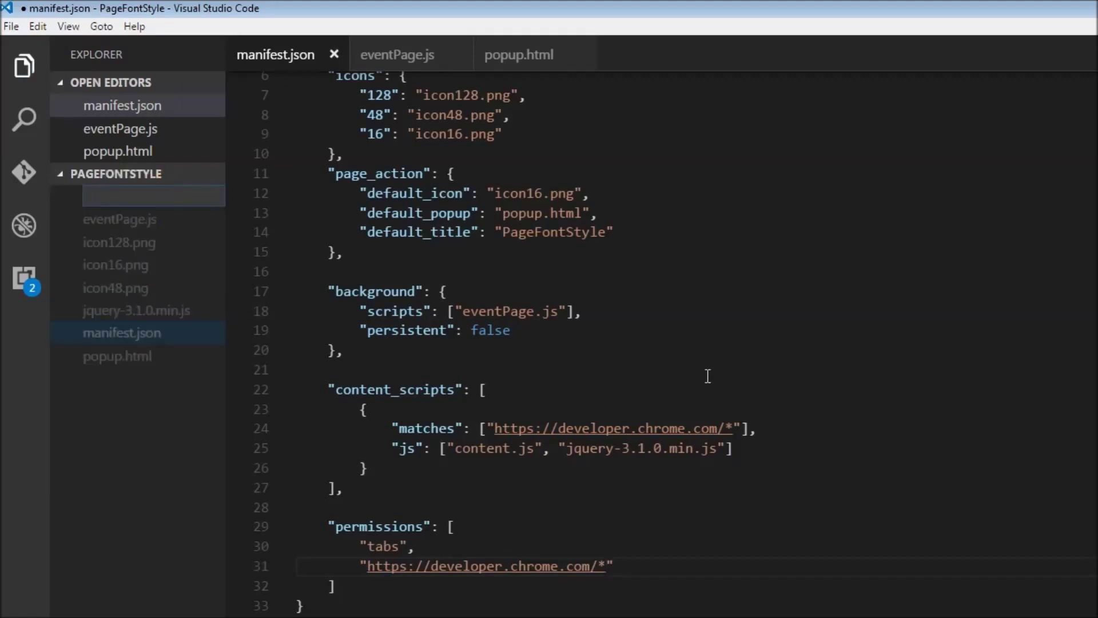
text(conte)
text(nt.js)
key(Return)
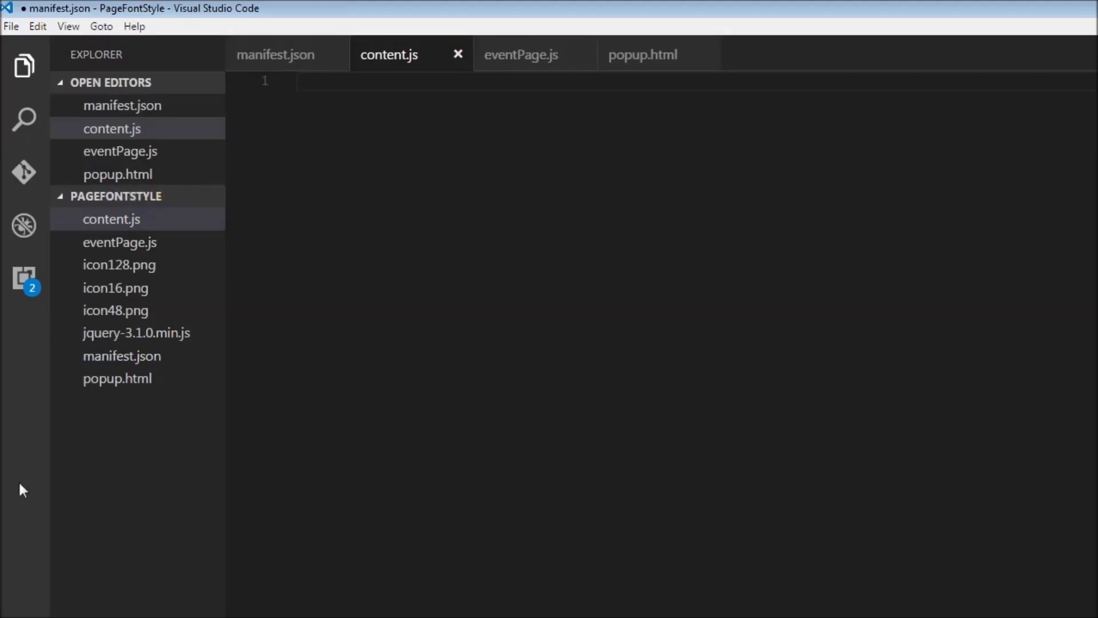
click(122, 356)
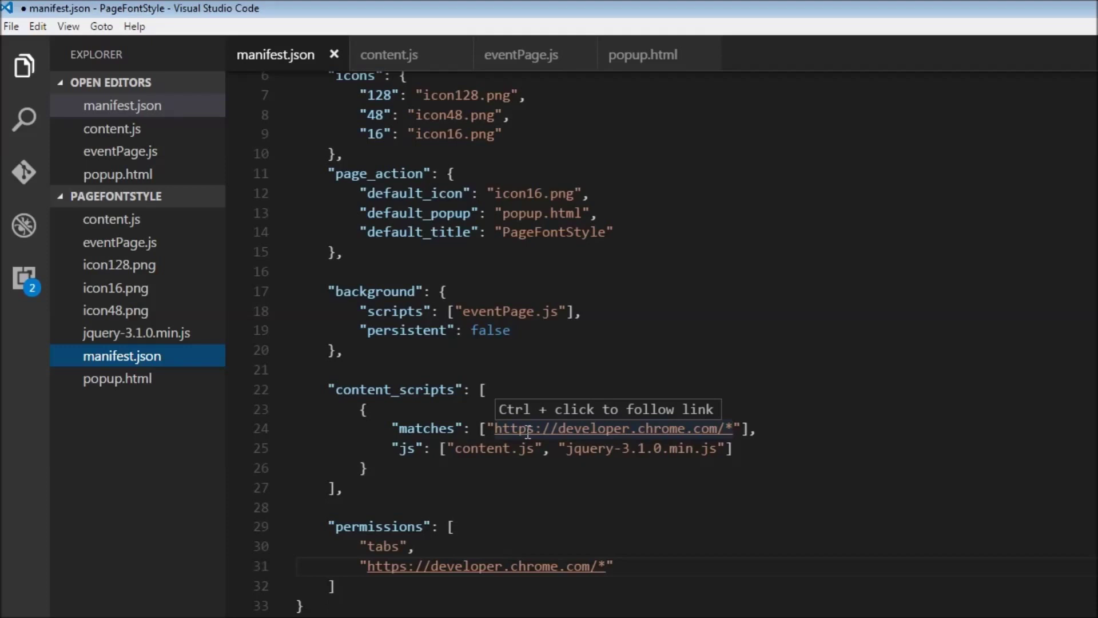
mouse_move(138, 287)
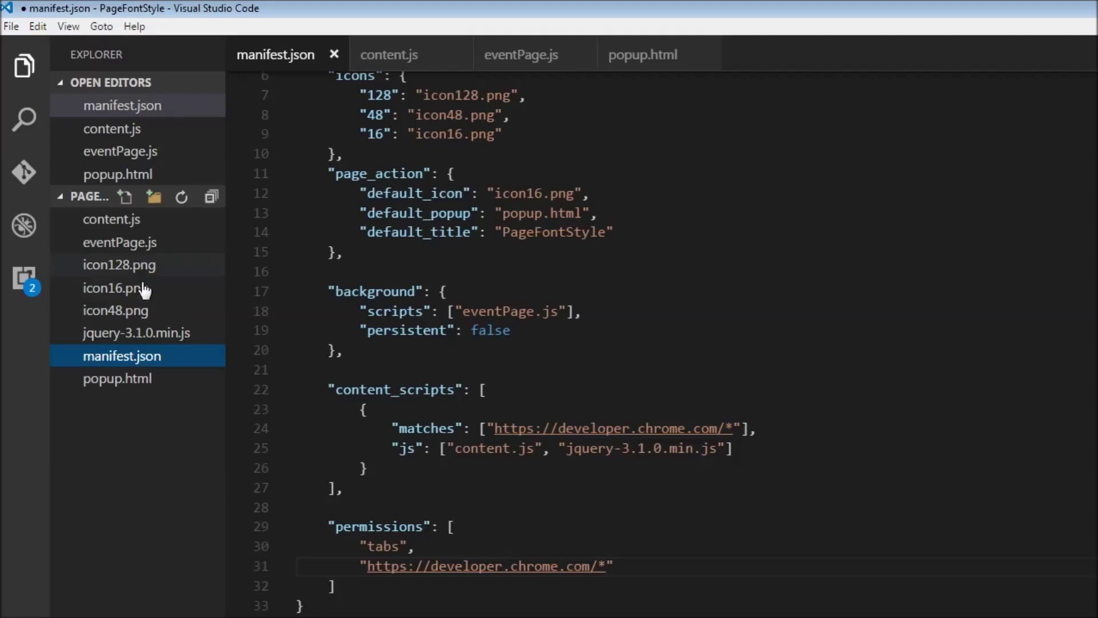
Write chrome.runtime.sendMessage({todo: "showPageAction"}); in content.js, save it, and bring up eventPage.js.
click(112, 220)
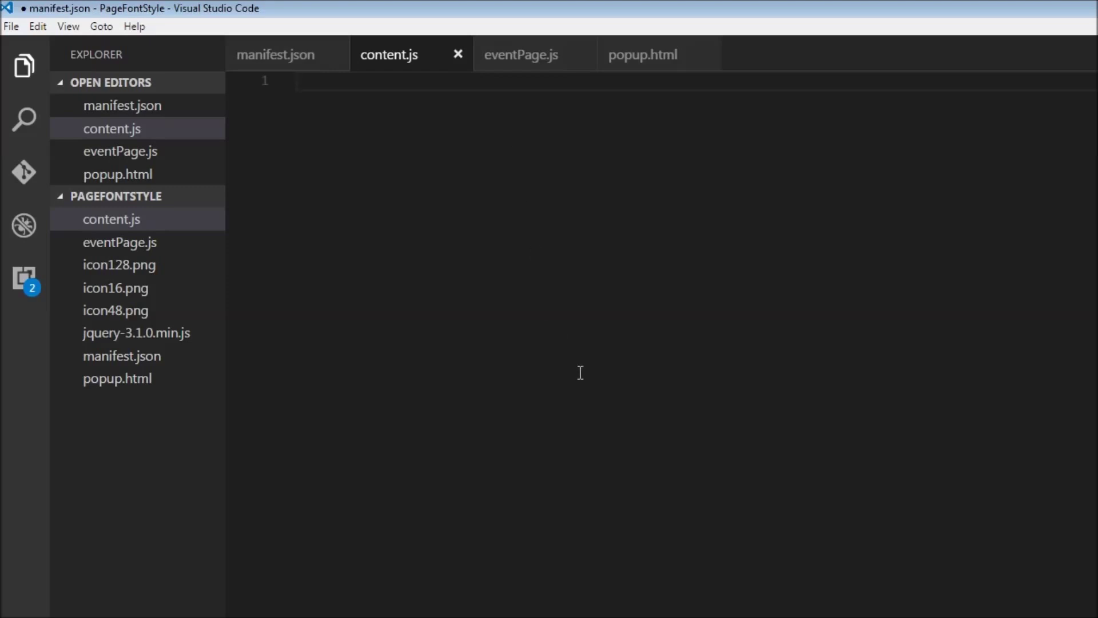
text(chrome)
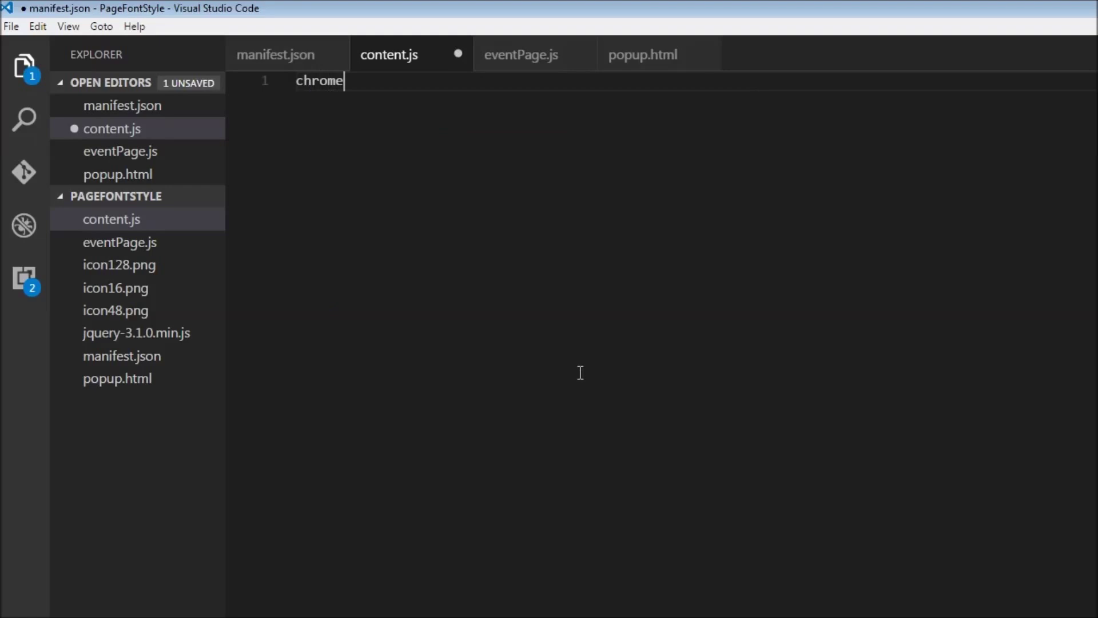
text(.runtime.se)
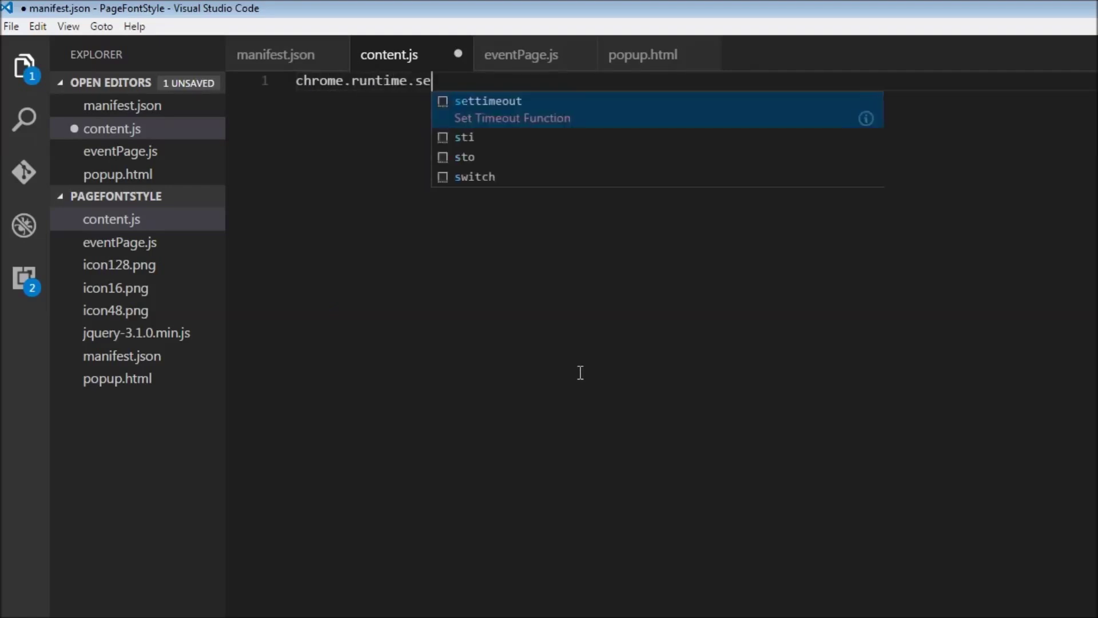
text(ndMessage)
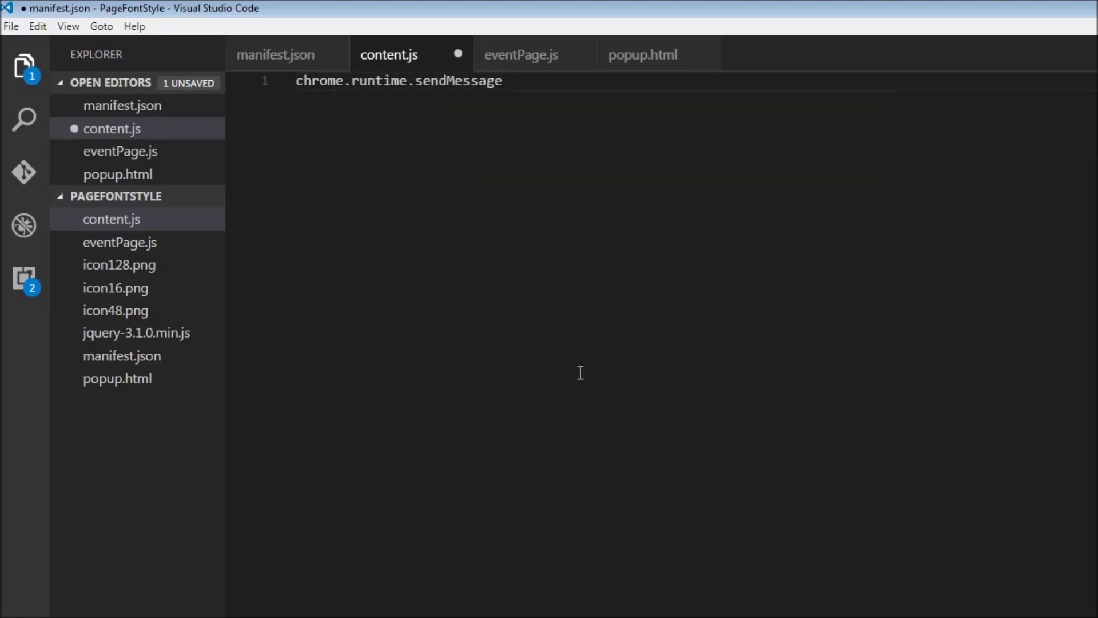
text(({)
text(todo)
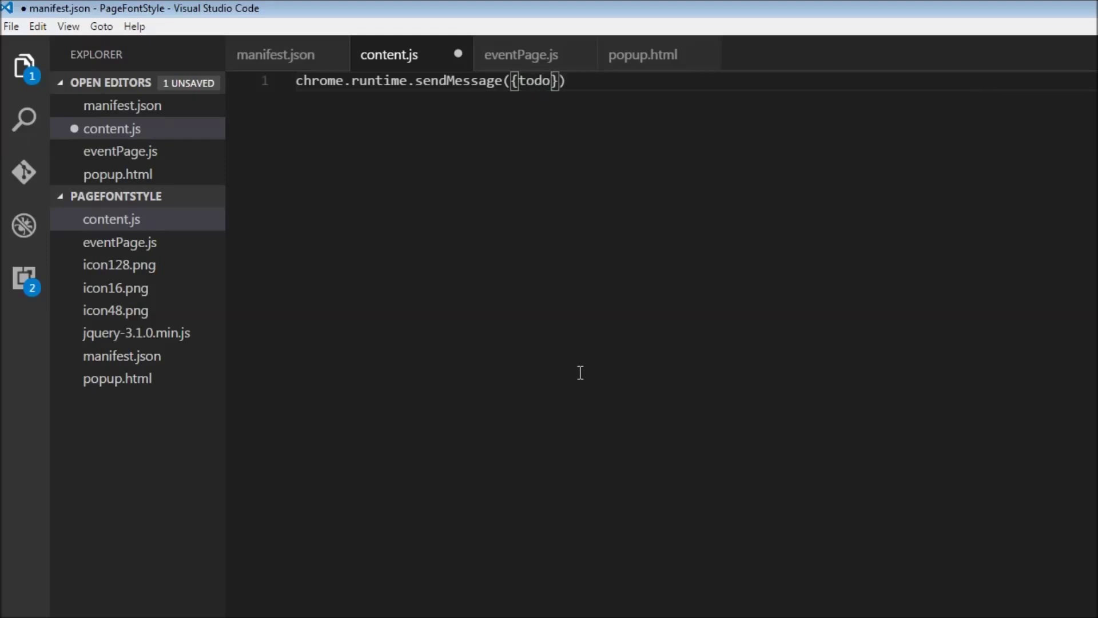
text(:)
text( "sho)
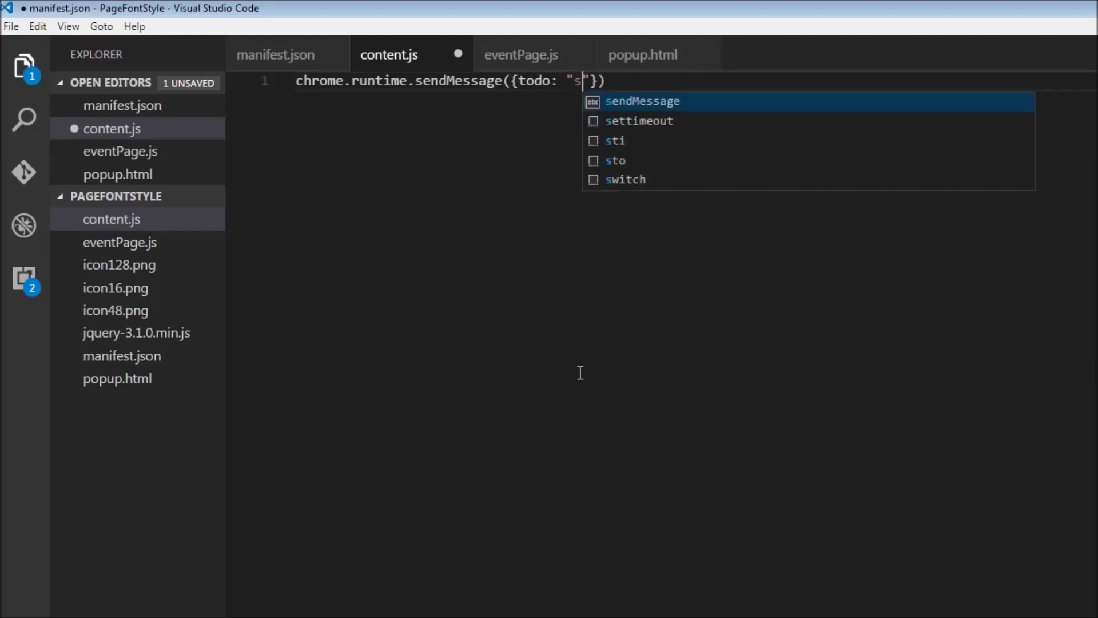
text(wPage)
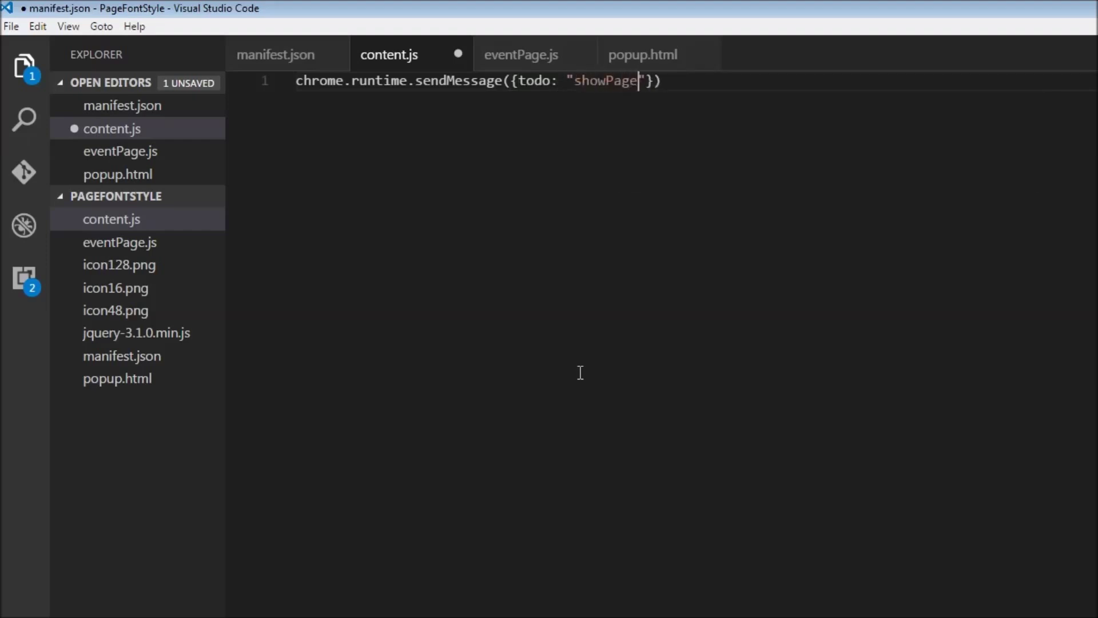
text(Action)
key(Right)
key(Right)
key(Right)
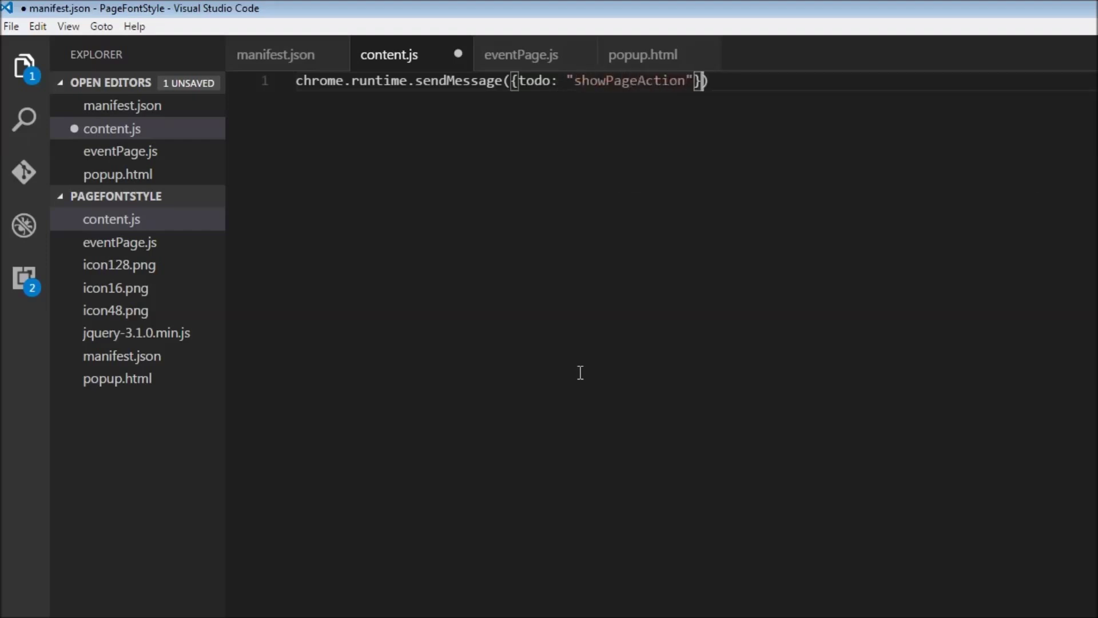
text(;)
key(ctrl+s)
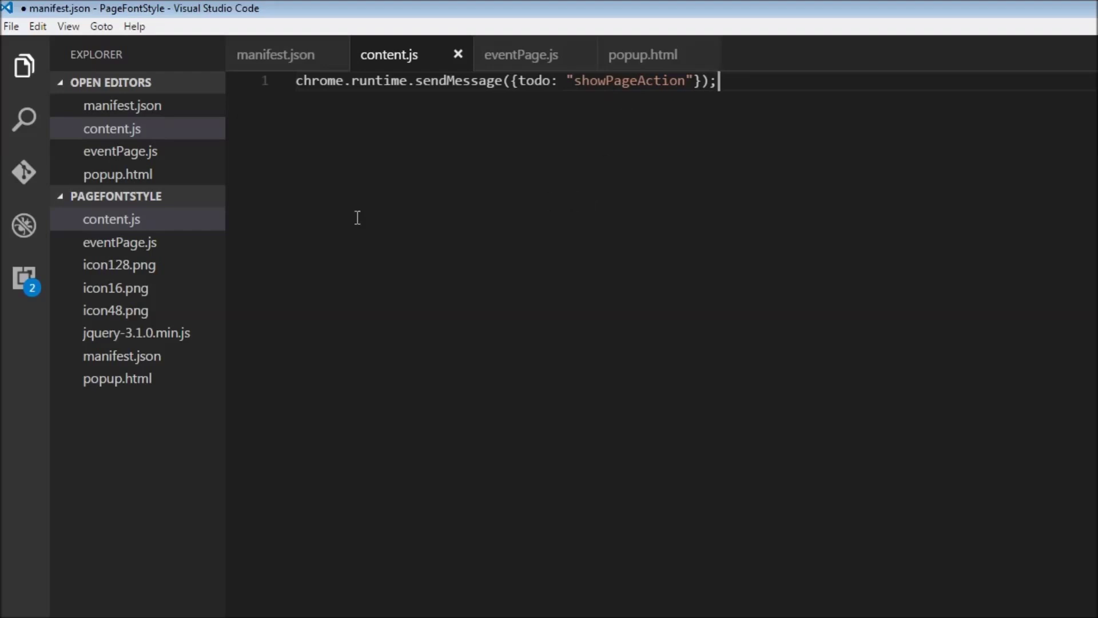
click(142, 244)
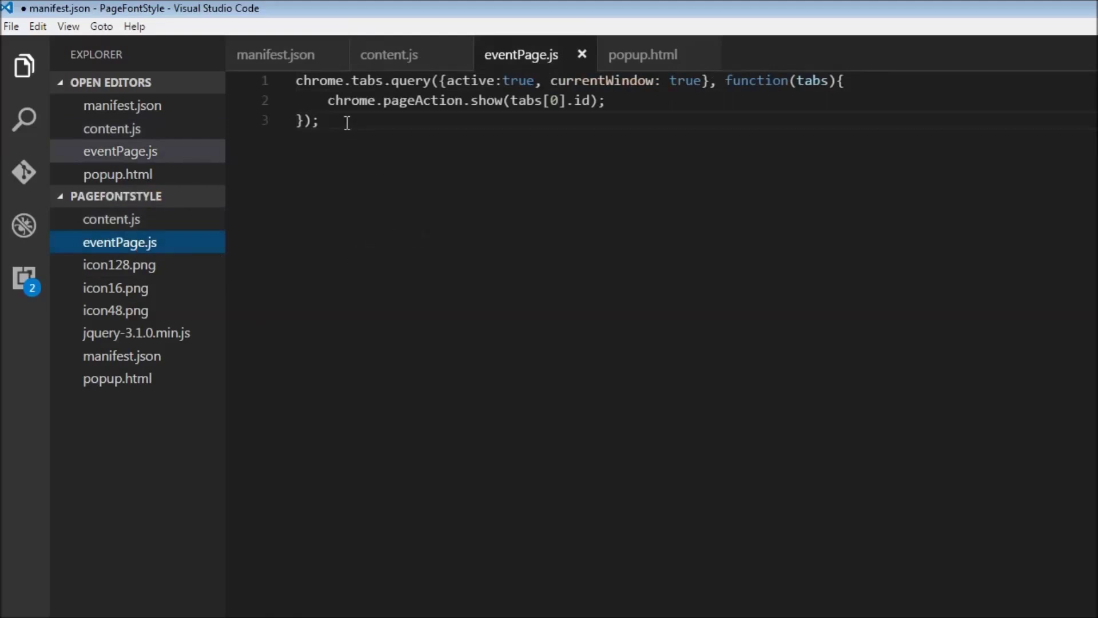
Insert blank lines at the top of eventPage.js above the existing code.
click(297, 80)
key(Return)
key(Return)
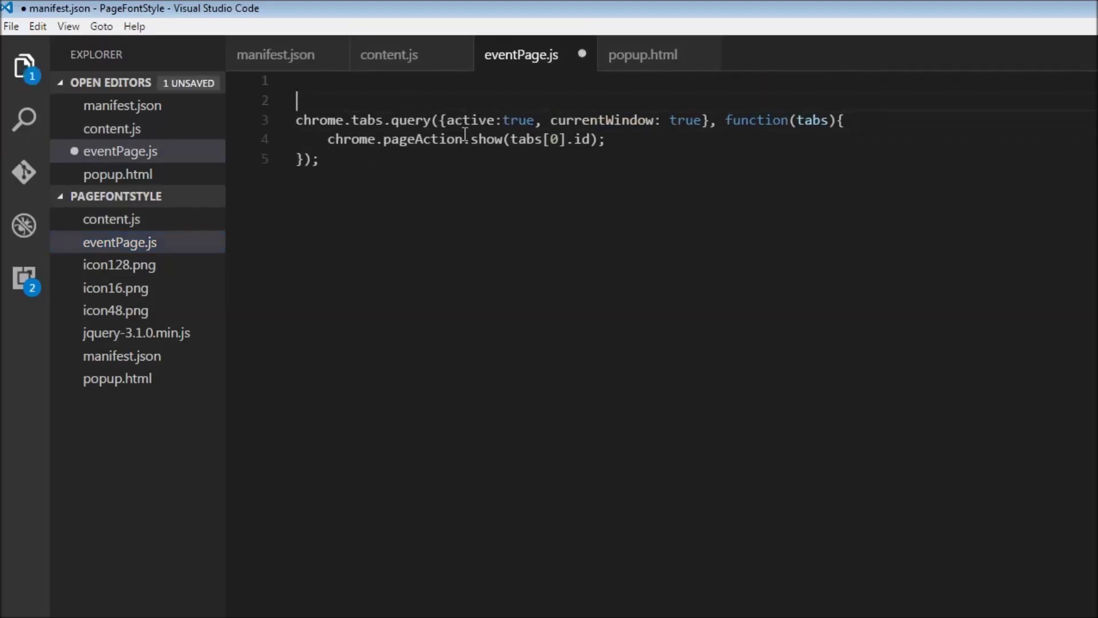
key(Up)
key(Up)
text(chrome.)
text(runtime.)
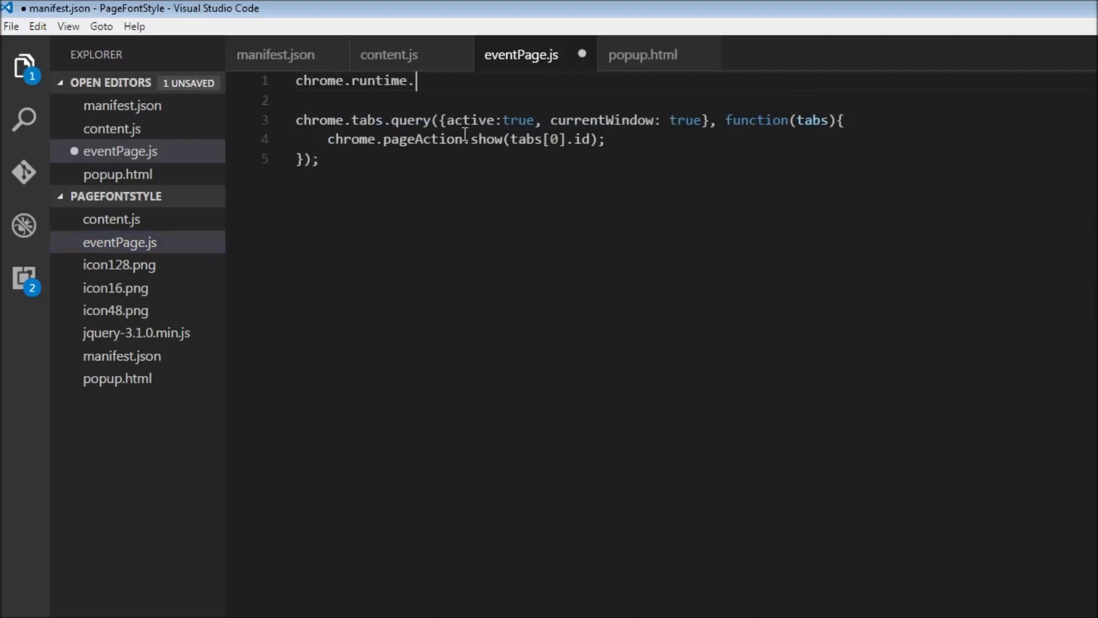
text(onMessage)
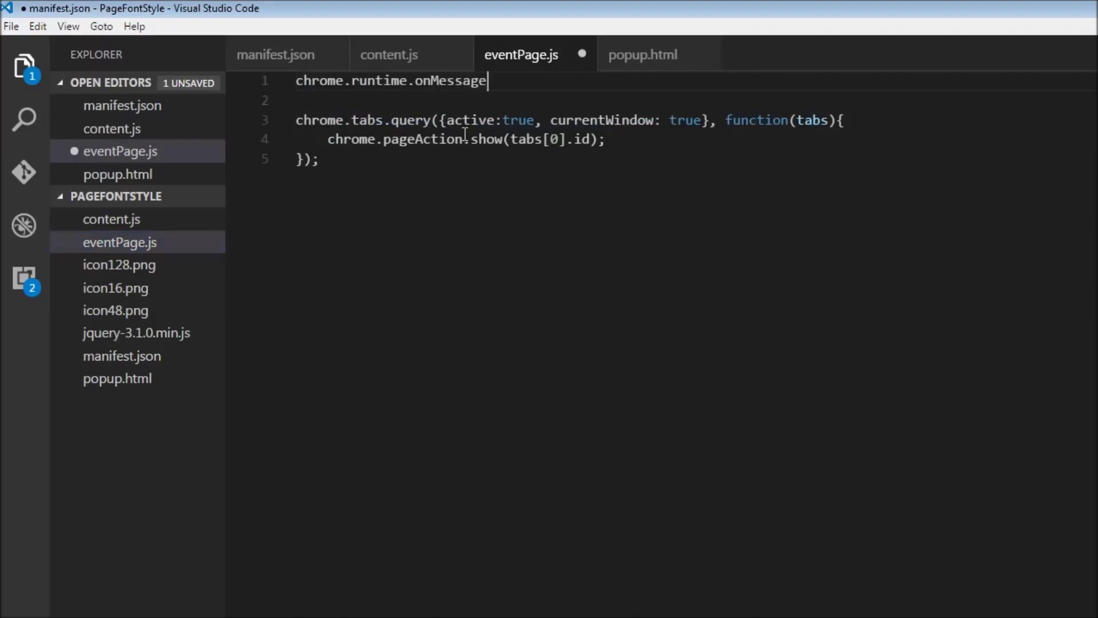
text(.addListen)
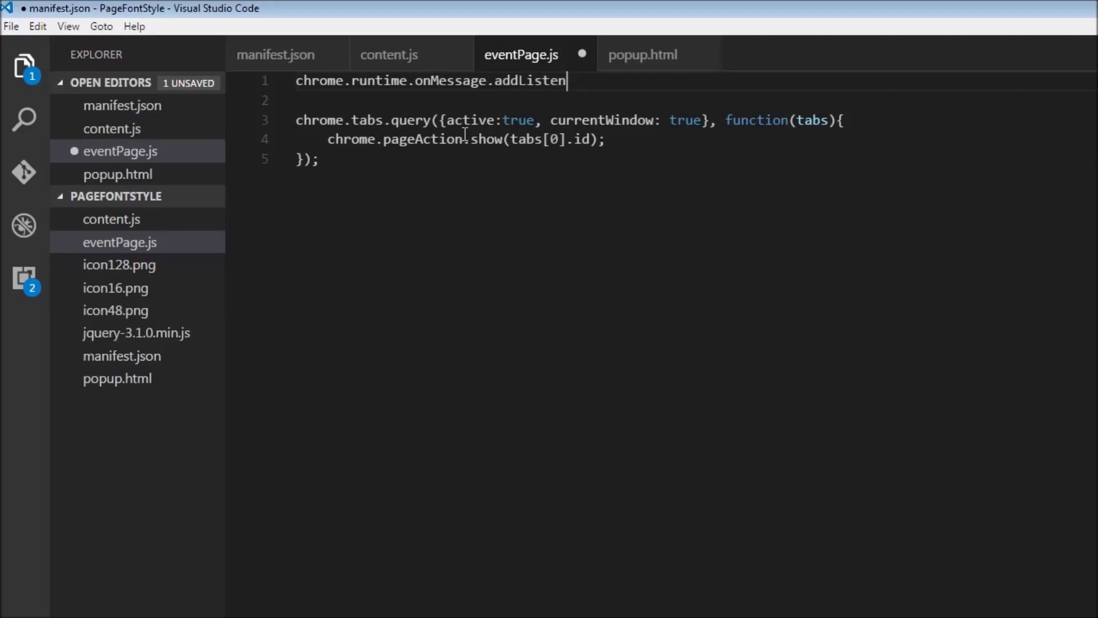
text(er)
text((function)
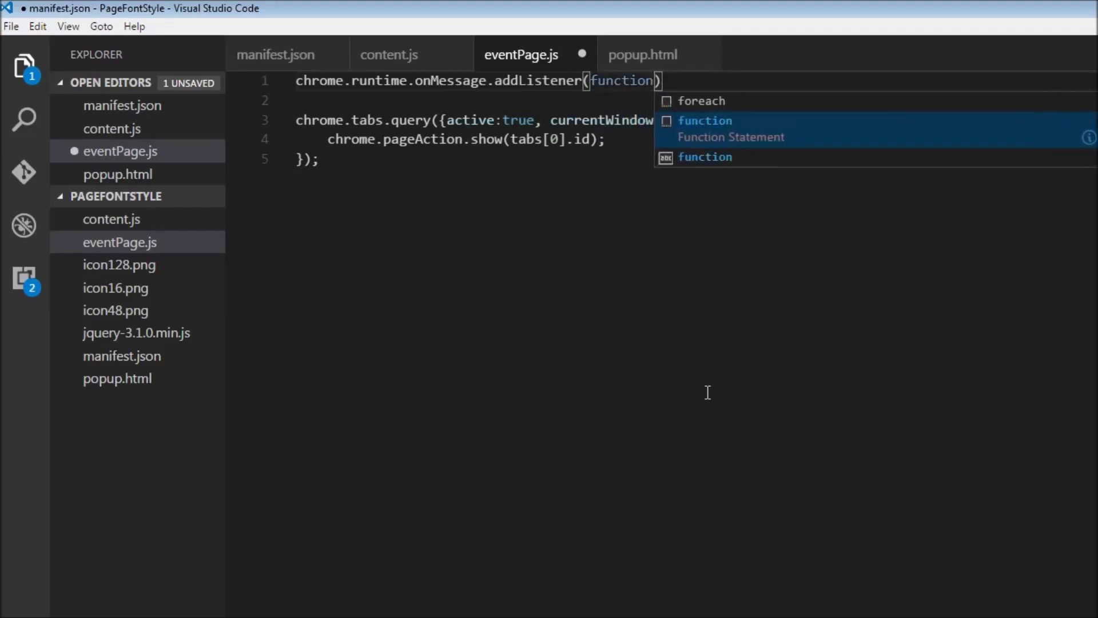
text(()
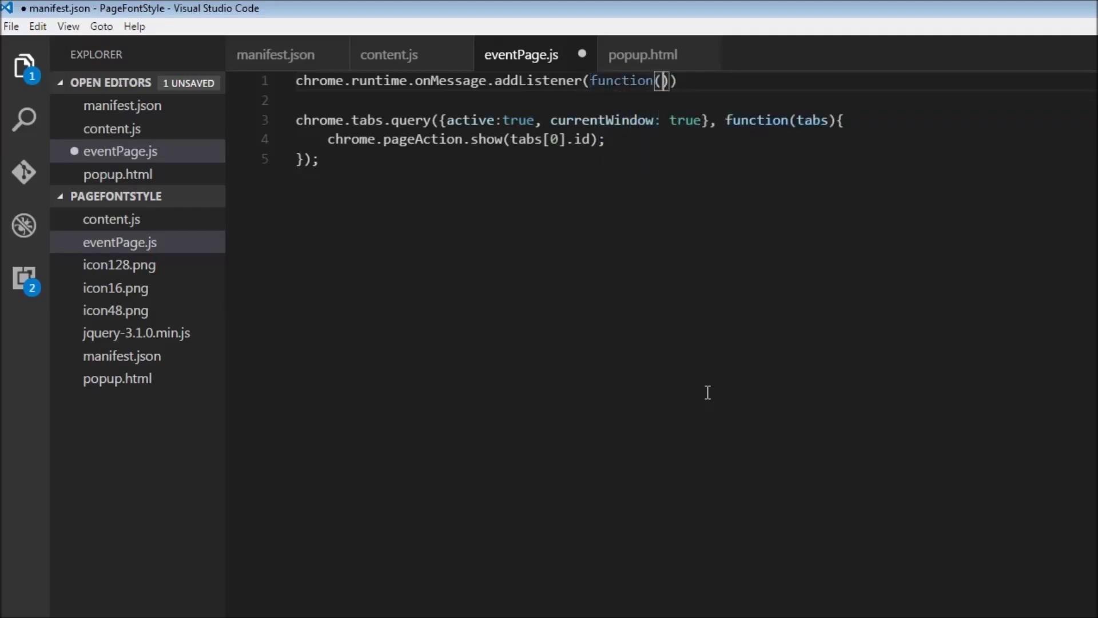
text(request, sen)
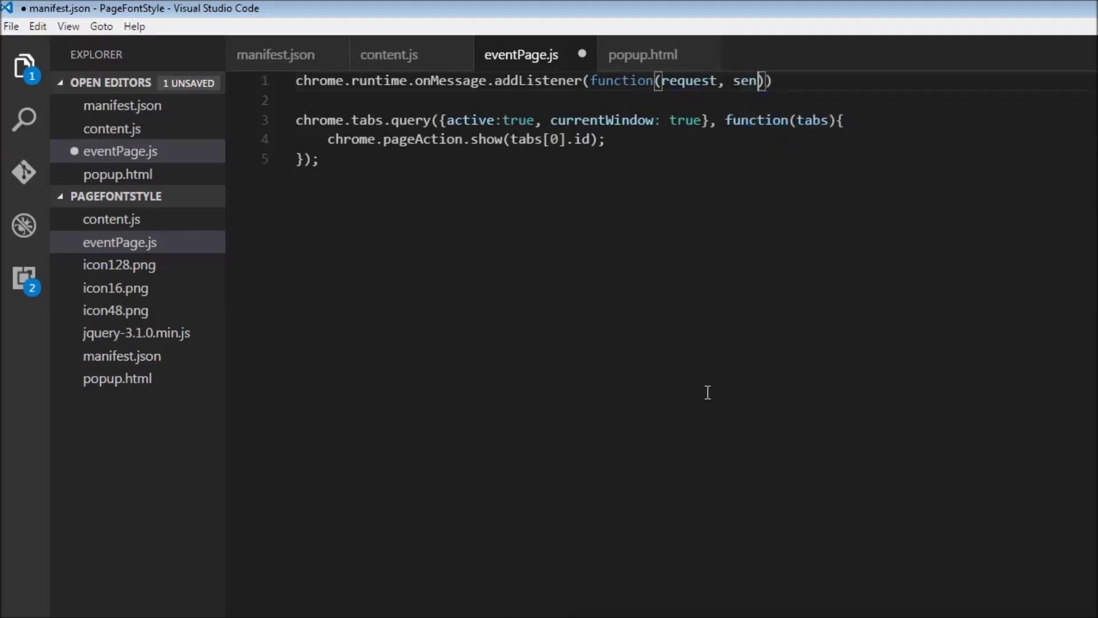
text(der, send)
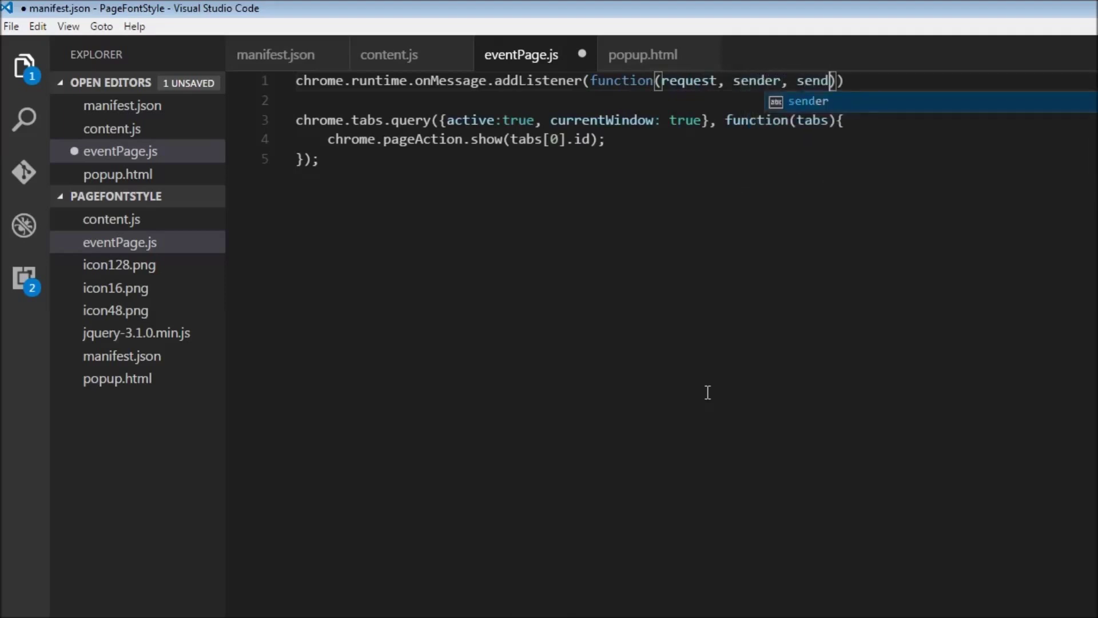
text(Re)
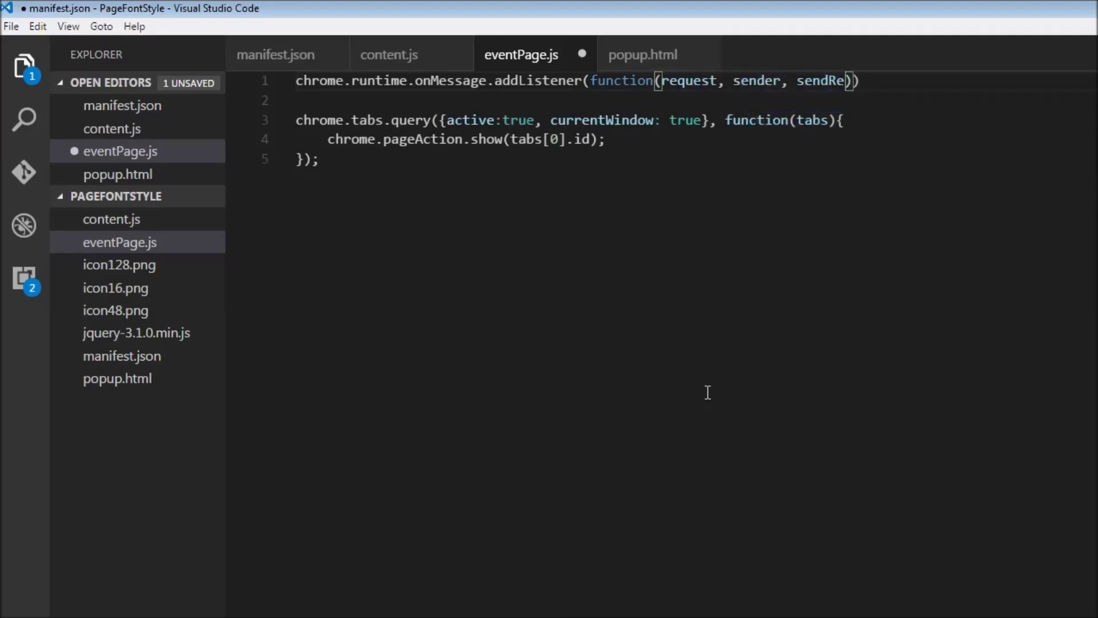
text(sponse)
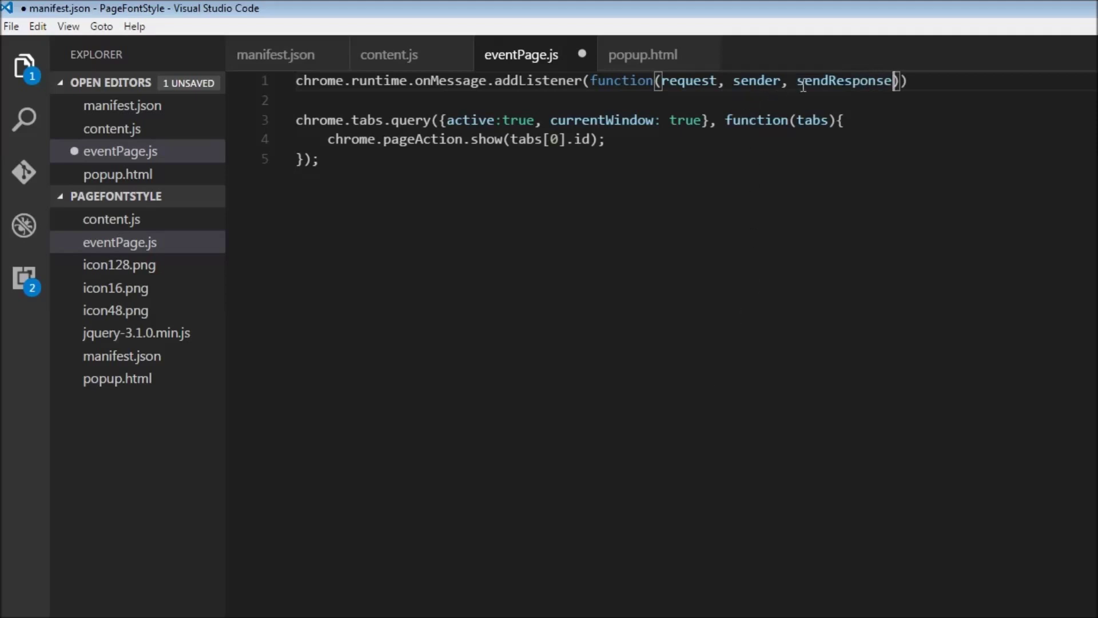
Add chrome.runtime.onMessage.addListener with an empty (request, sender, sendResponse) callback, then check content.js's message.
click(901, 80)
text({)
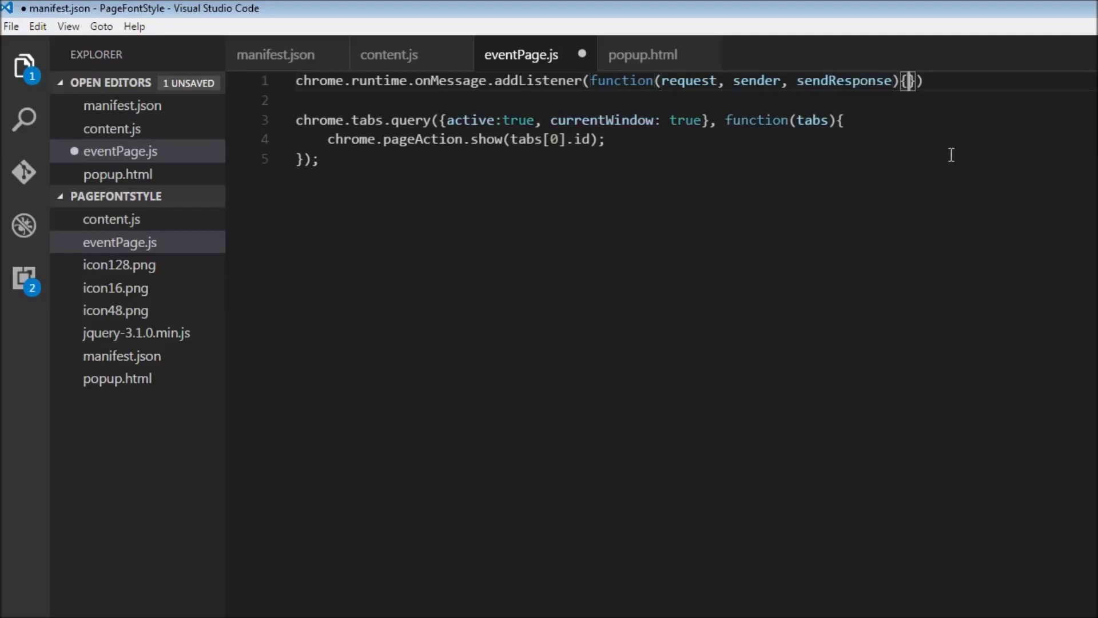
key(Return)
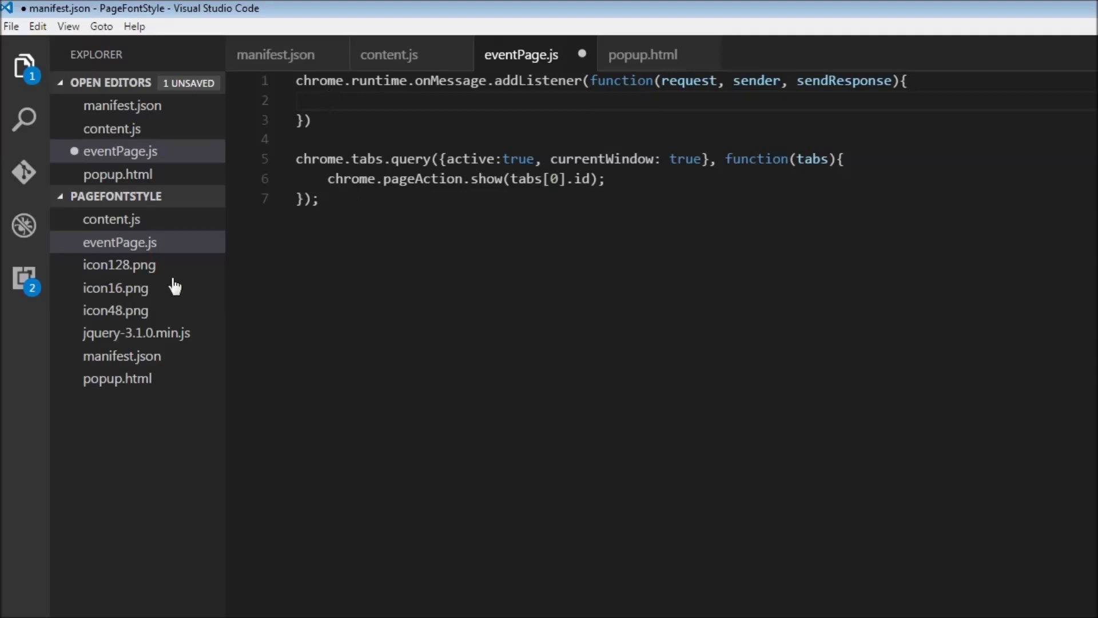
click(112, 219)
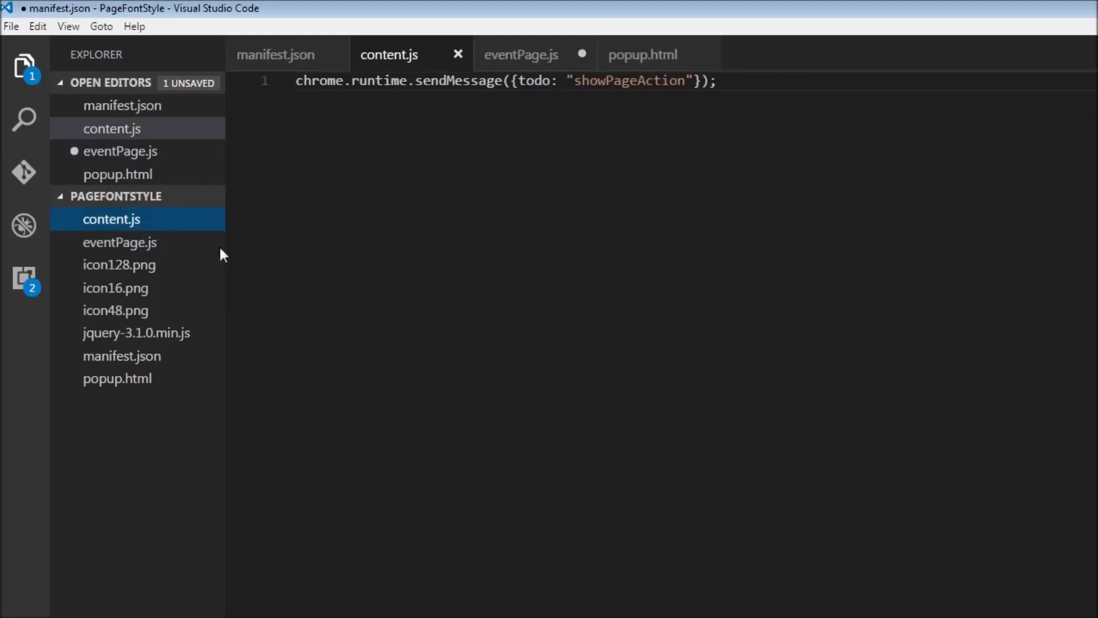
Inside the eventPage.js listener, add if (request.todo == "showPageAction") { with an empty block.
click(119, 242)
click(384, 99)
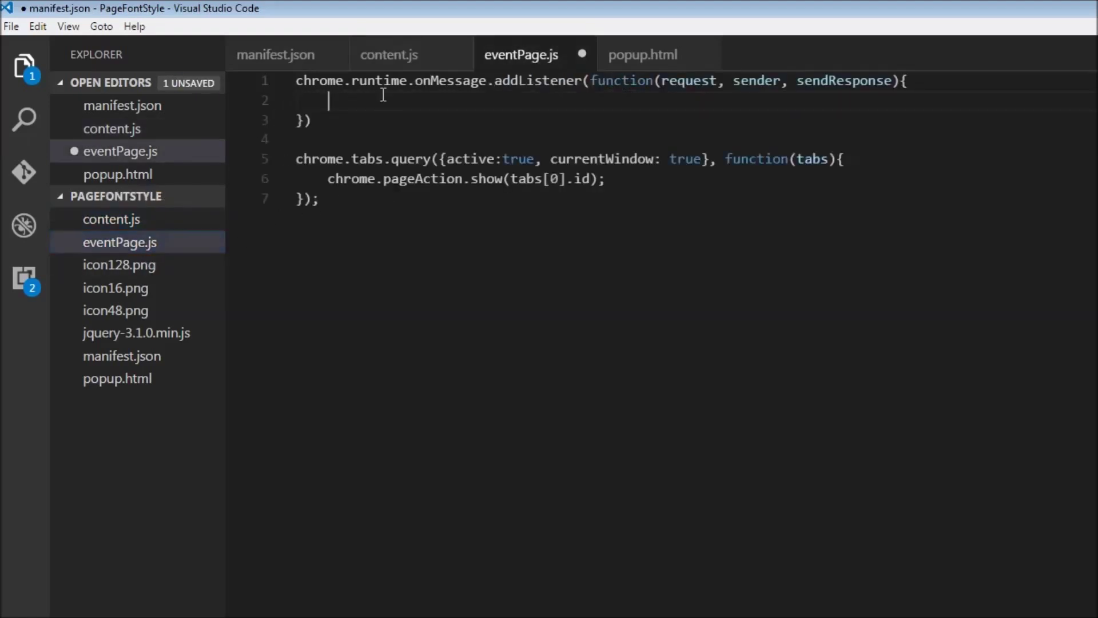
key(Tab)
text(if ()
text( request.todo)
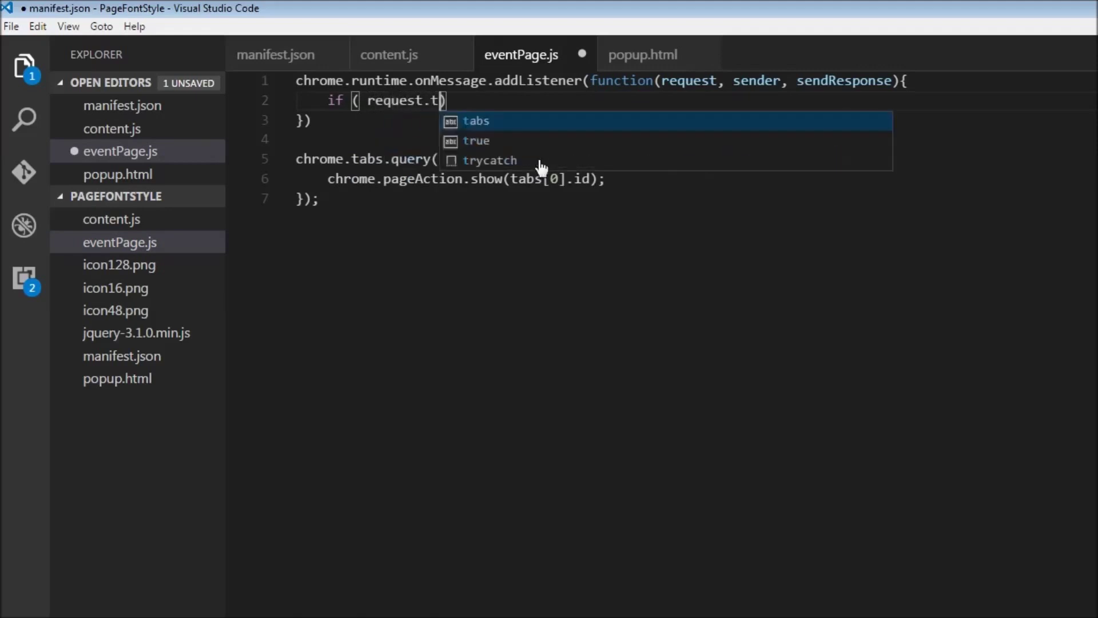
text( =)
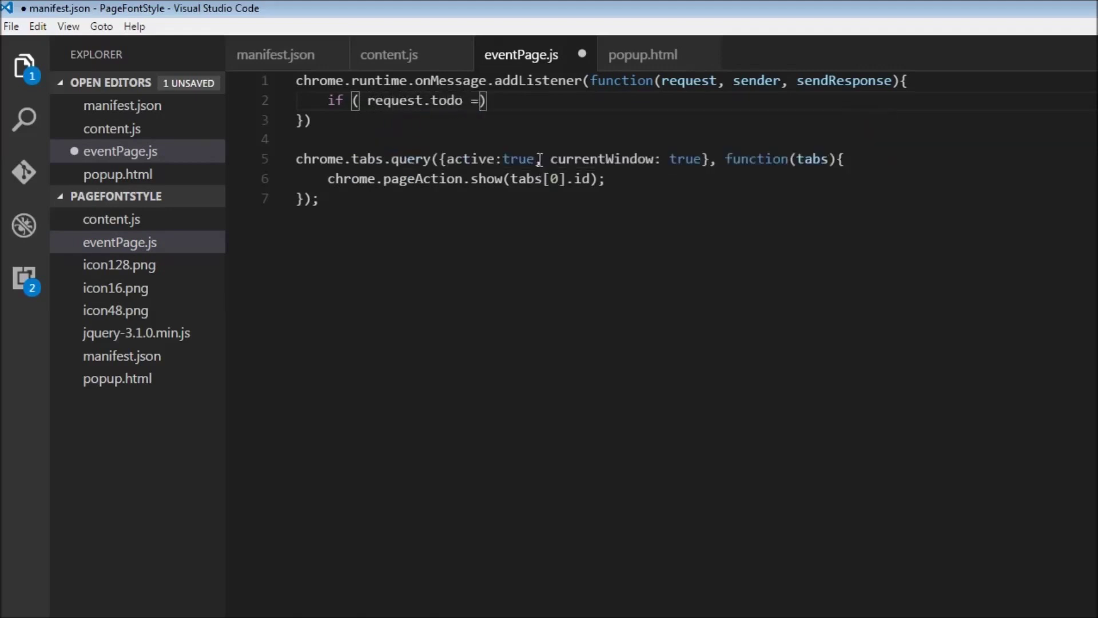
text(= ")
text(showPageAc)
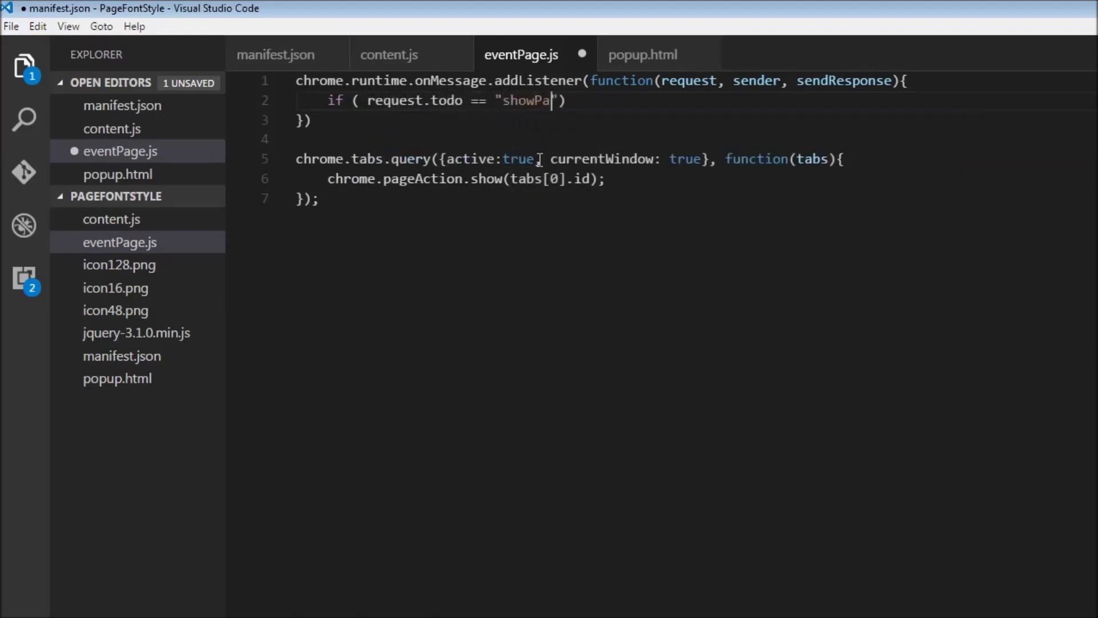
text(tion)
key(Right)
text(){)
key(Return)
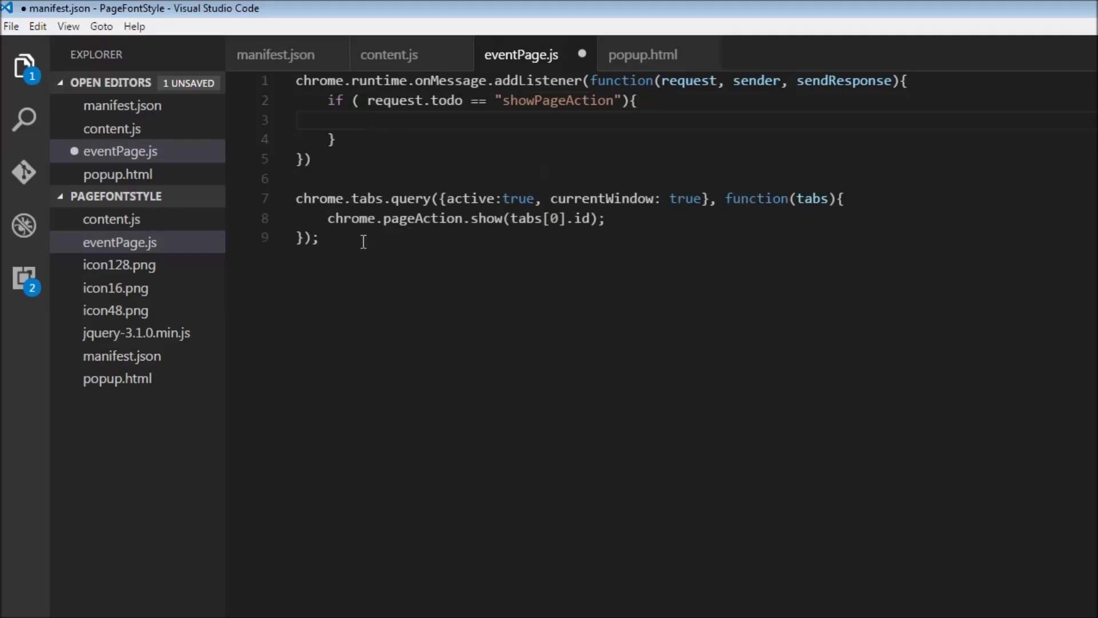
Move the tabs query that shows the page action from lines 7–9 into the showPageAction if block.
drag(340, 241, 278, 201)
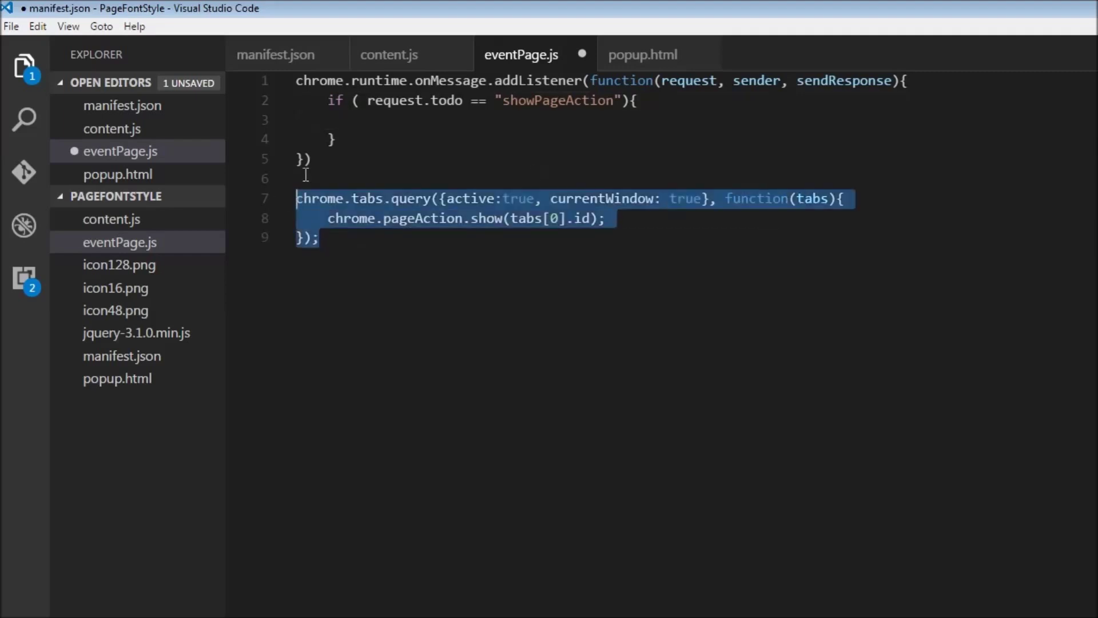
key(ctrl+x)
click(406, 126)
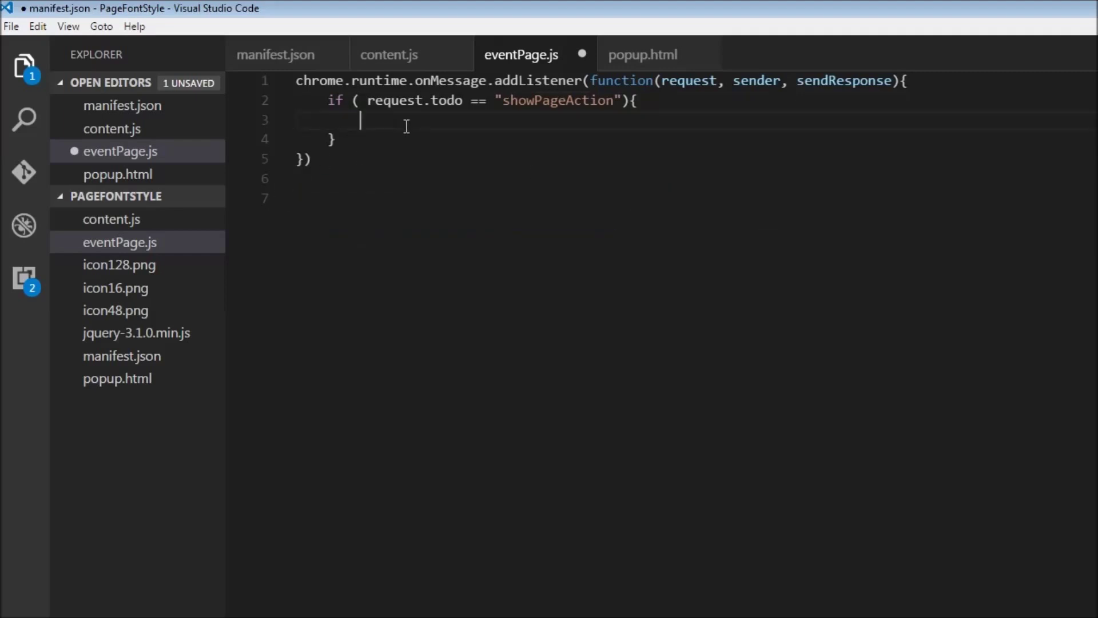
key(ctrl+v)
Fix the indentation of the pasted page action and tabs query closing lines.
click(330, 140)
key(Tab)
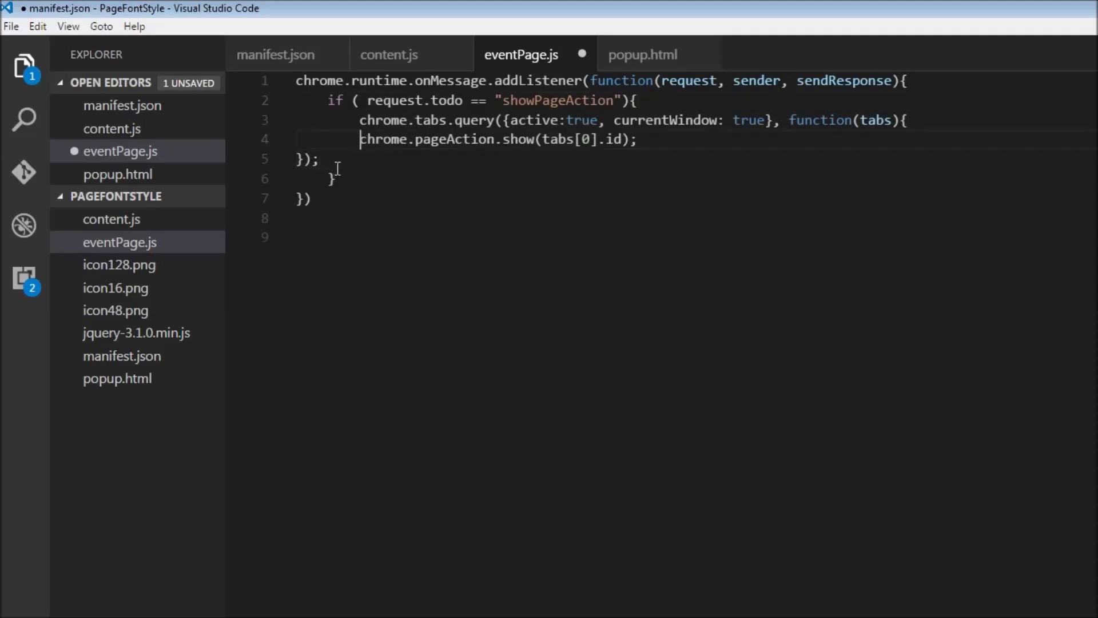
key(Tab)
key(Tab)
click(284, 161)
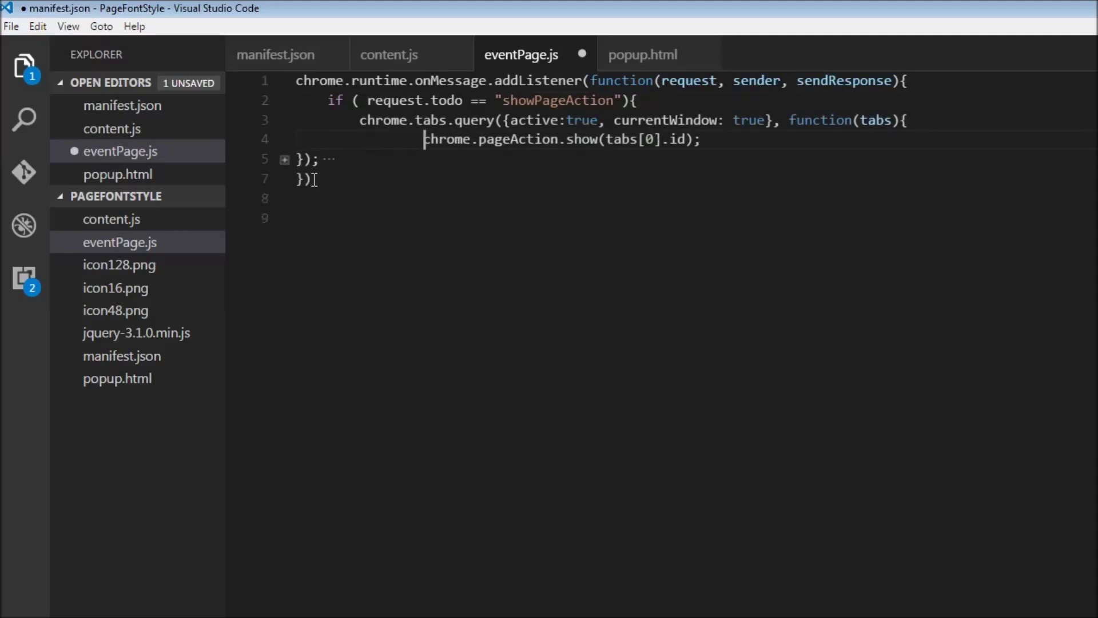
key(BackSpace)
key(BackSpace)
key(BackSpace)
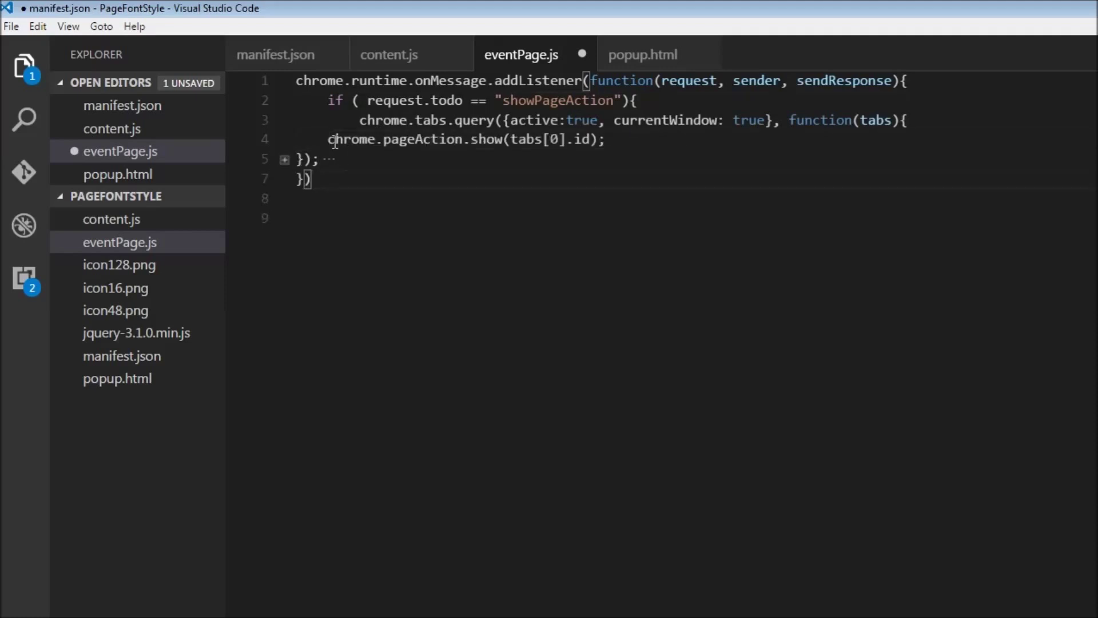
key(Tab)
key(Tab)
click(296, 159)
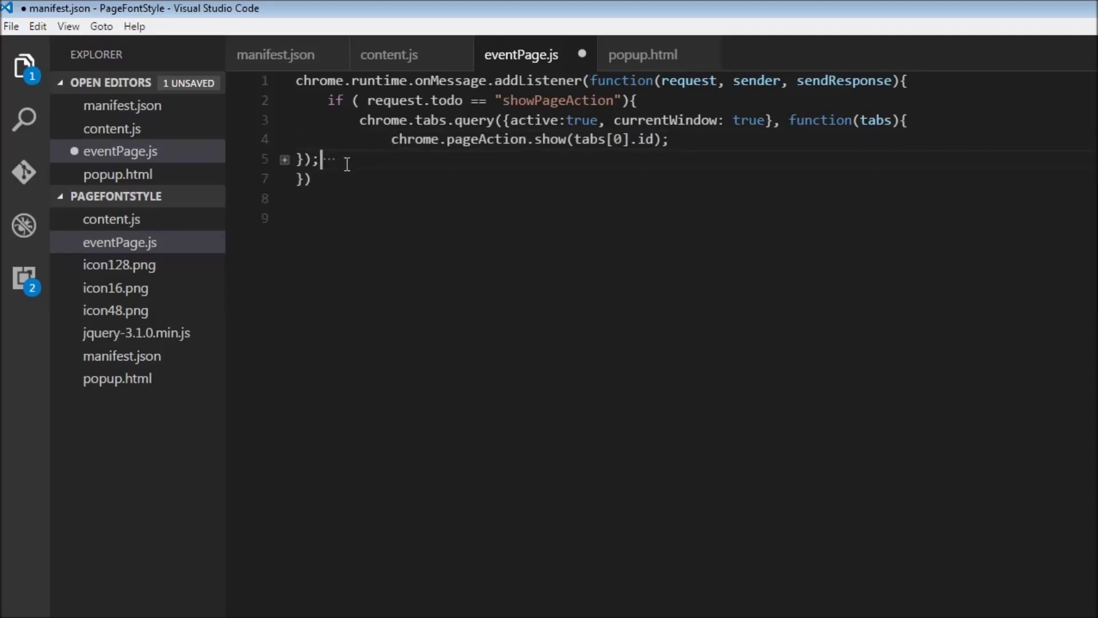
key(Tab)
click(284, 160)
key(Tab)
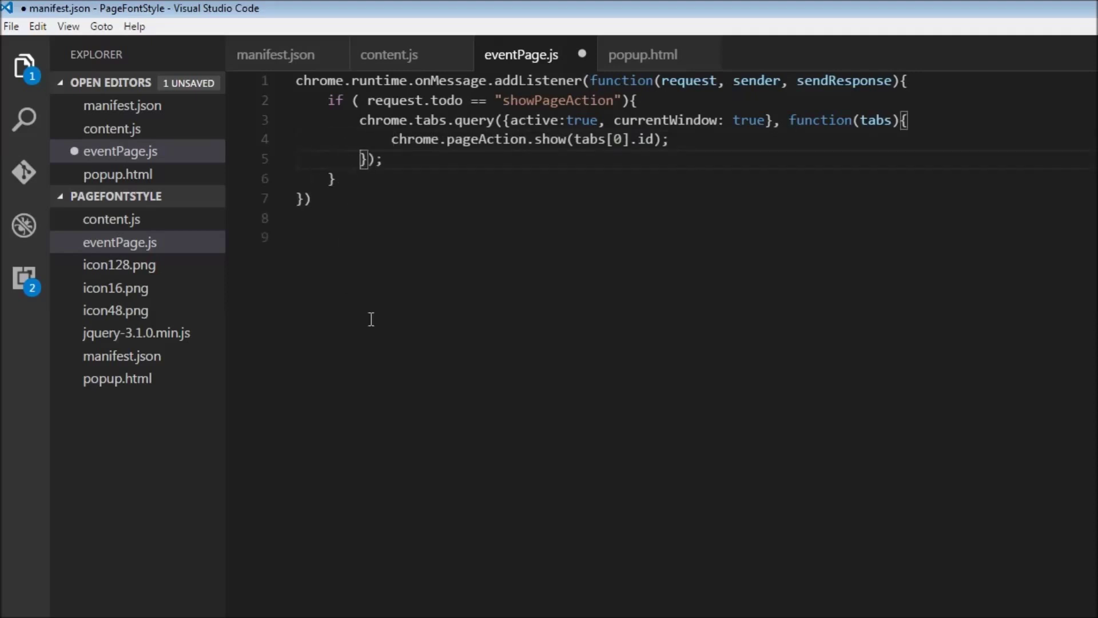
Terminate the listener's last line with ';', save eventPage.js, and return to manifest.json.
click(316, 199)
text(;)
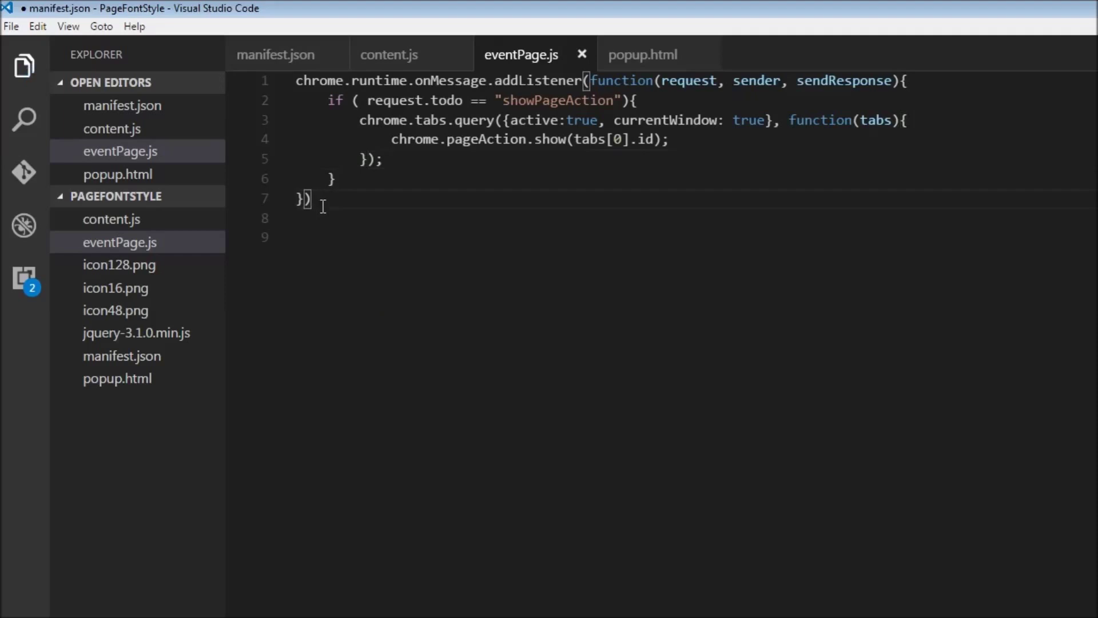
key(ctrl+s)
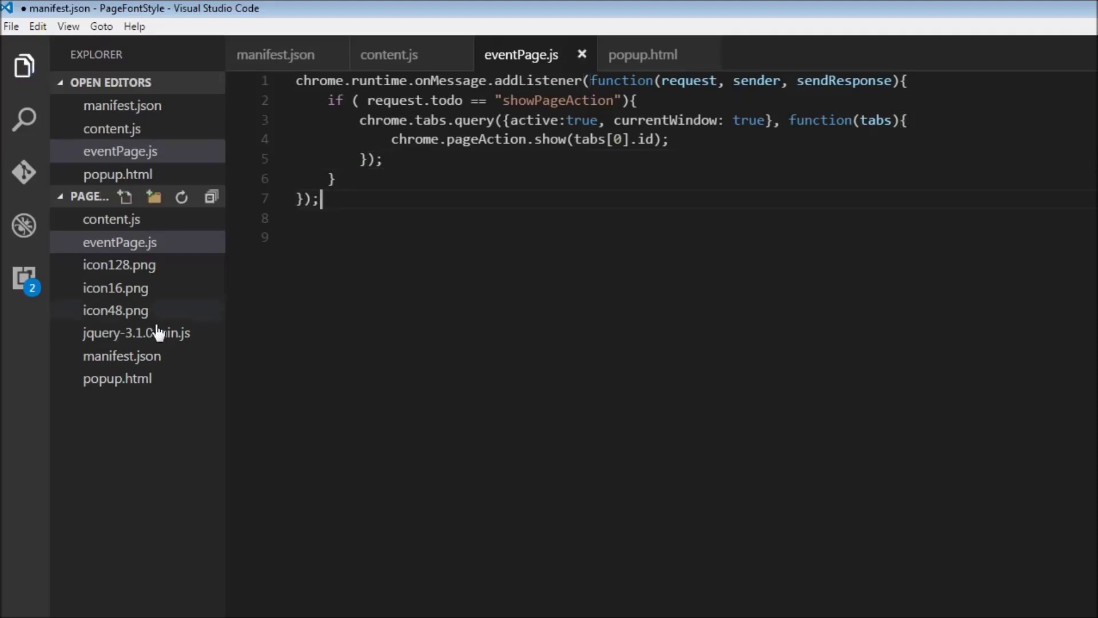
click(122, 356)
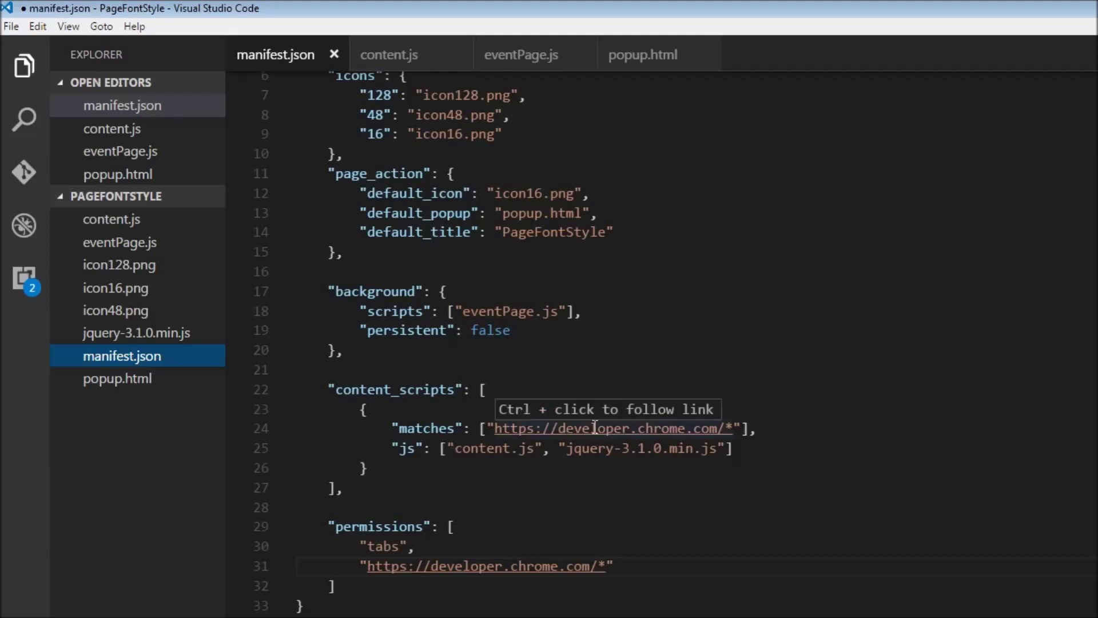
double_click(420, 428)
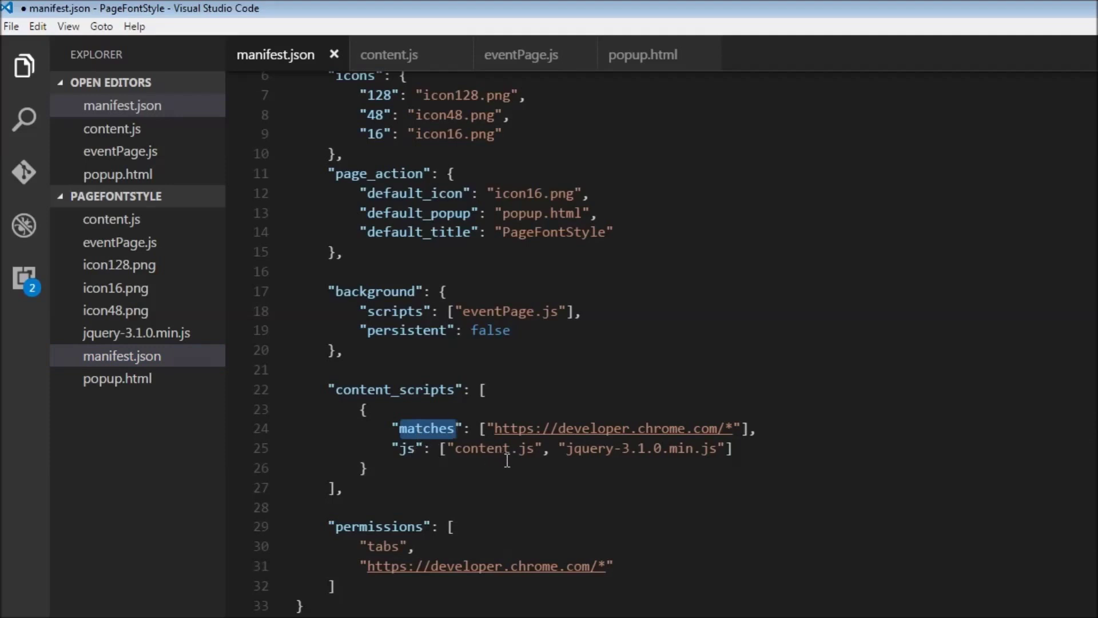
click(408, 450)
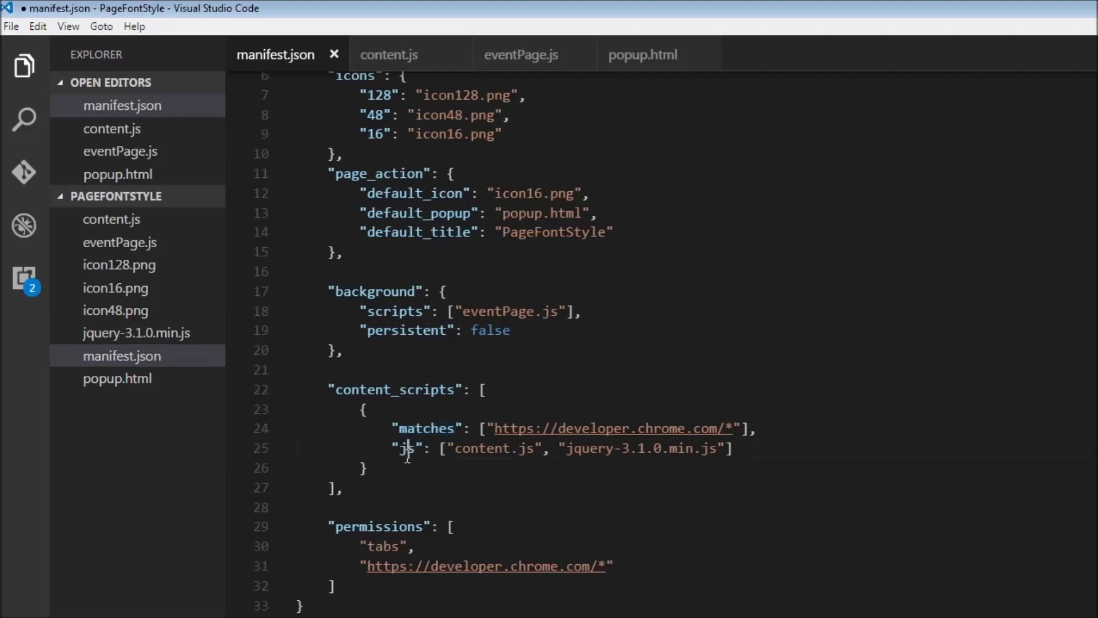
double_click(408, 450)
click(417, 487)
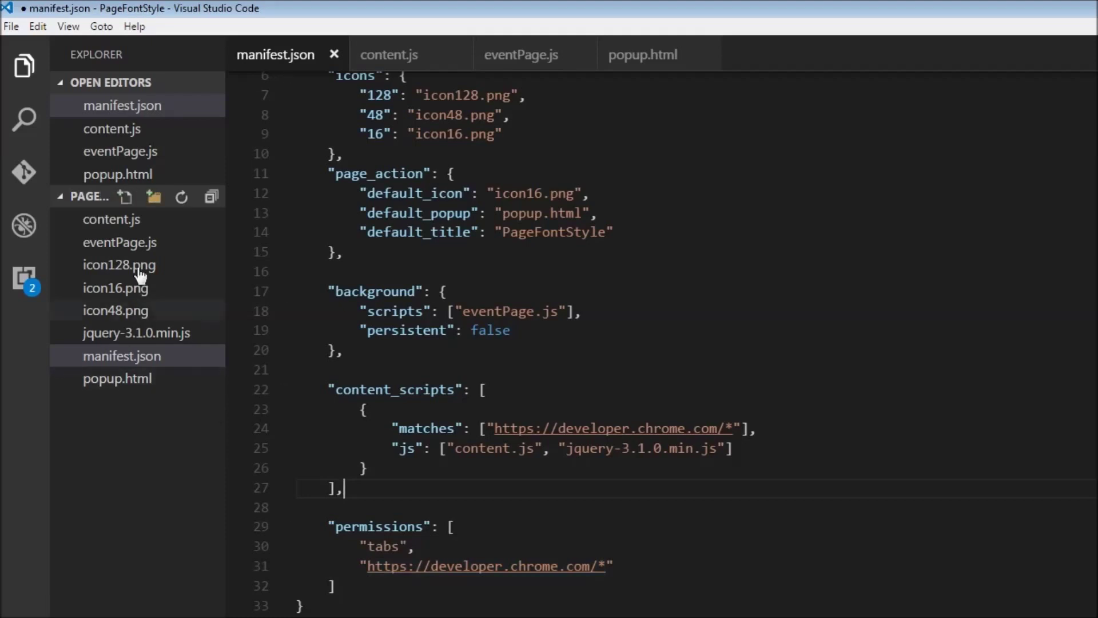
click(112, 220)
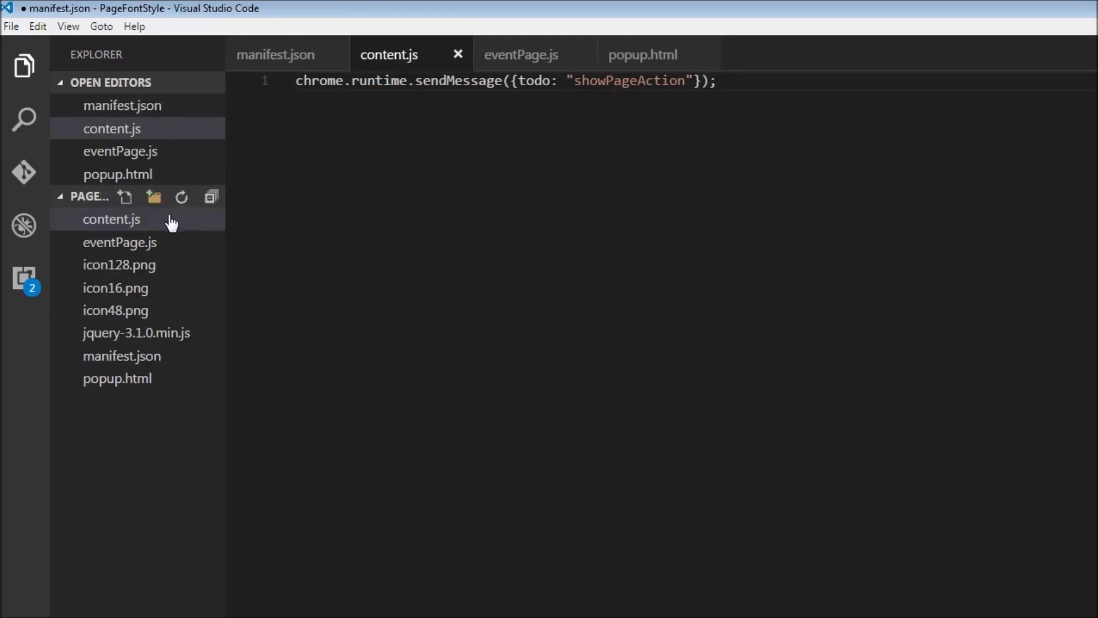
click(146, 243)
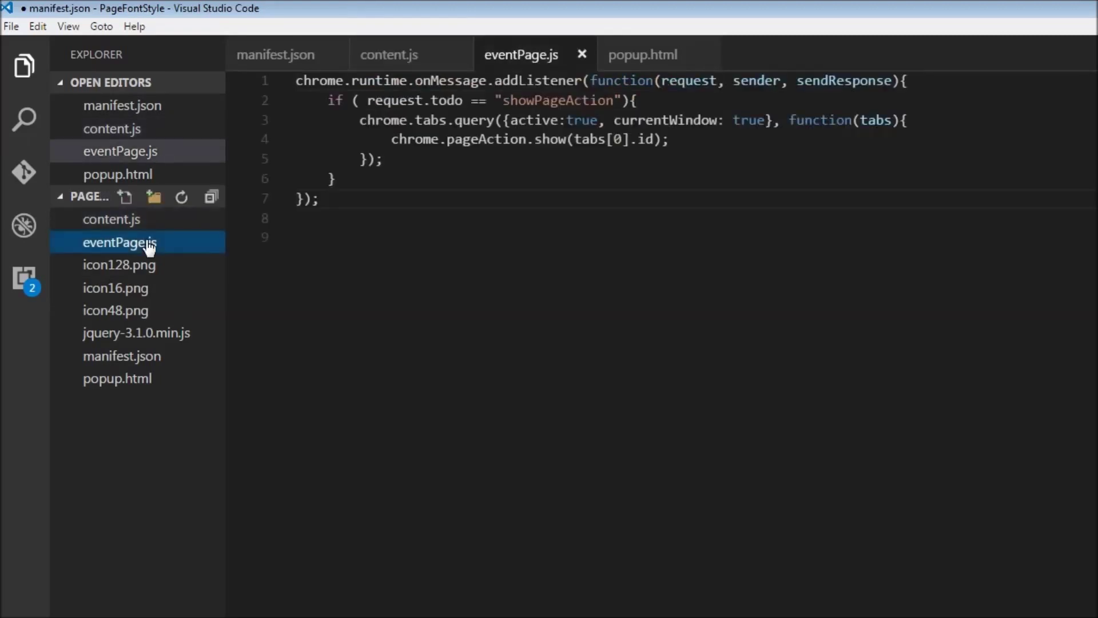
click(455, 227)
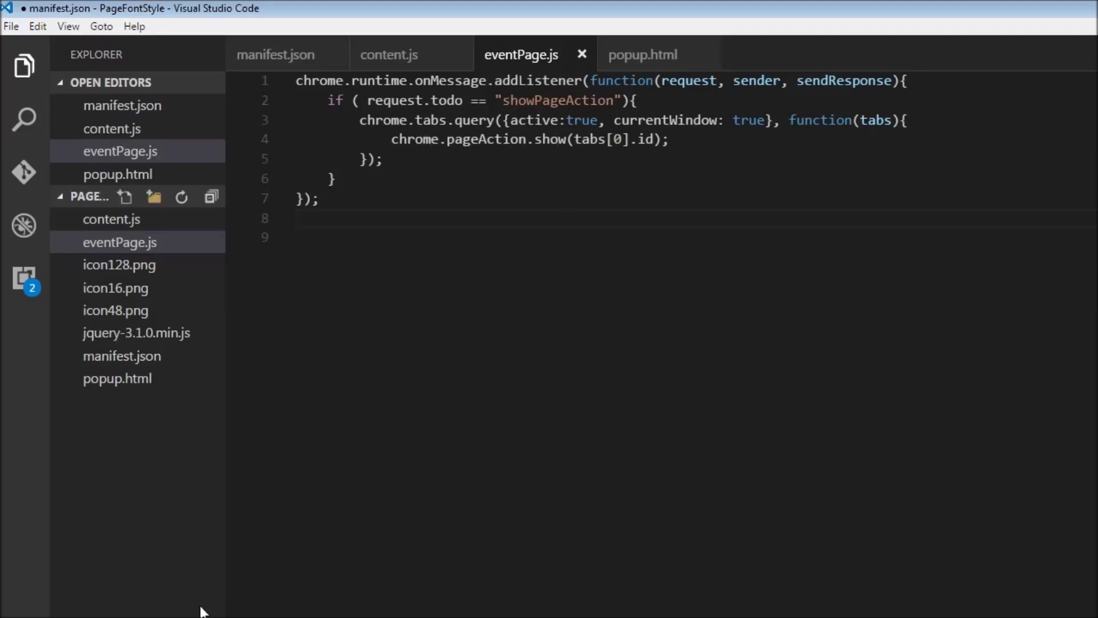
Reload the PageFontStyle extension on chrome://extensions and refresh the developer.chrome.com Manifest File Format page.
click(148, 611)
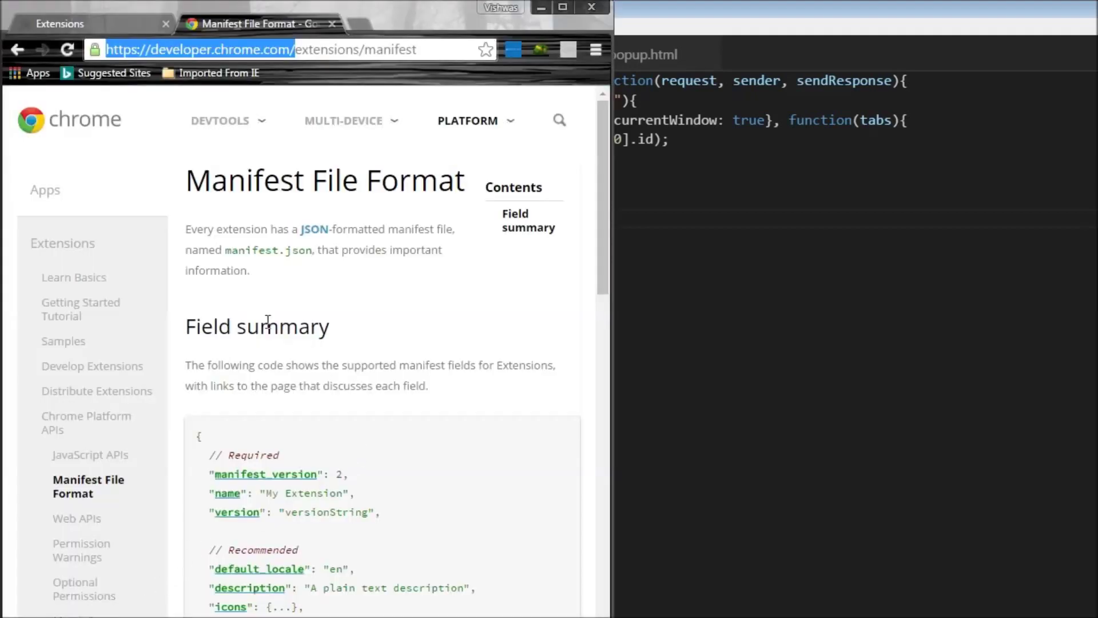
click(60, 23)
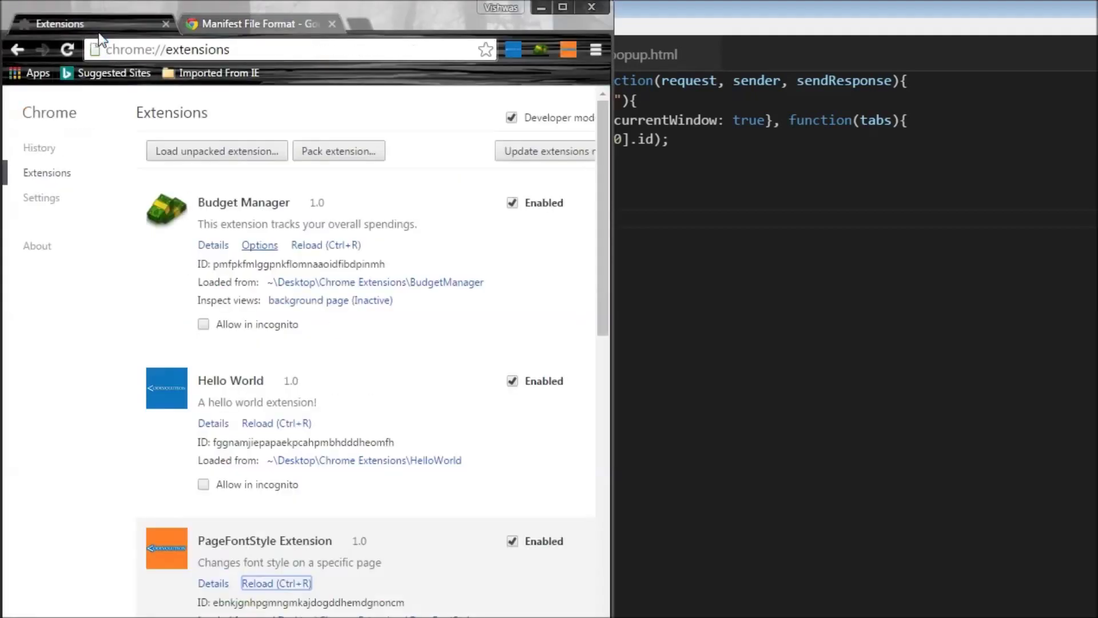
click(262, 584)
click(257, 24)
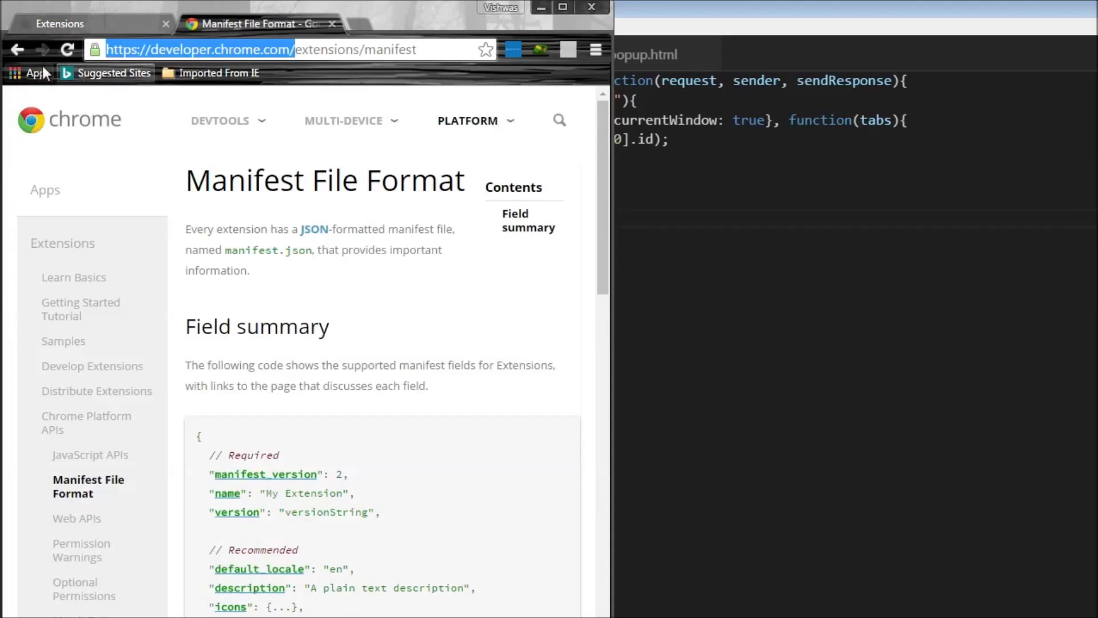
click(68, 49)
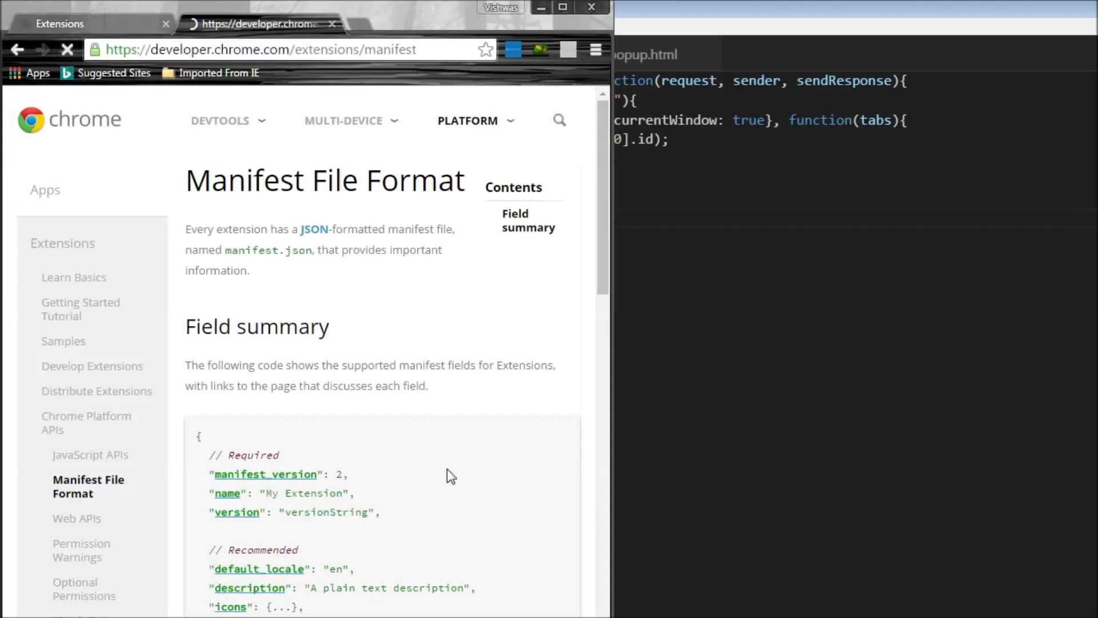